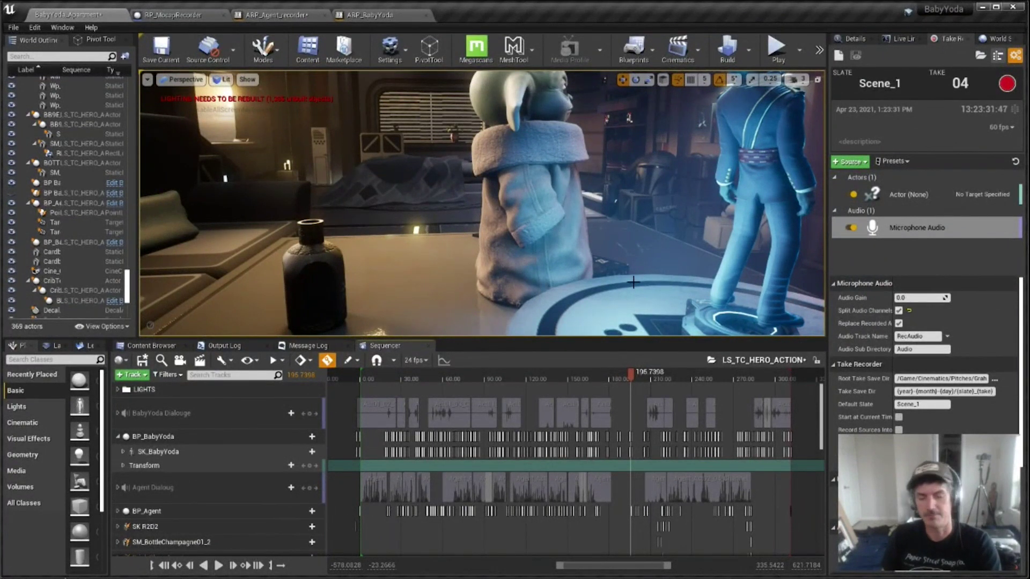
# - Move the LS_TC_HERO_ACTION playhead back to about 173.7 and reframe the viewport on the small creature and the hologram agent
pyautogui.click(600, 376)
pyautogui.moveTo(595, 258); pyautogui.dragTo(670, 246, button='right')
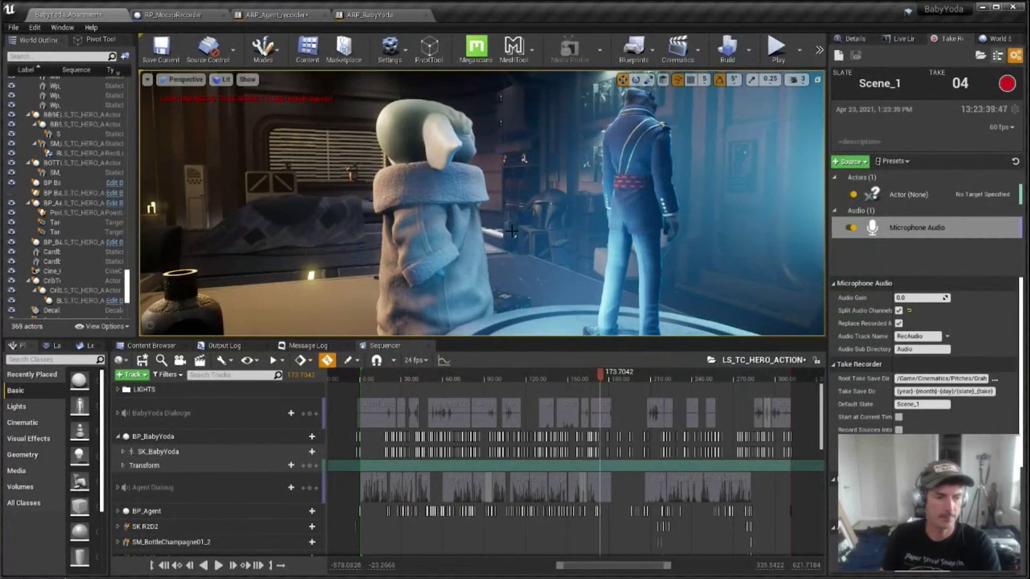
# - Browse the BYoda, Agent and intro camera level sequences in the Sequences/TheChild folder
pyautogui.click(161, 346)
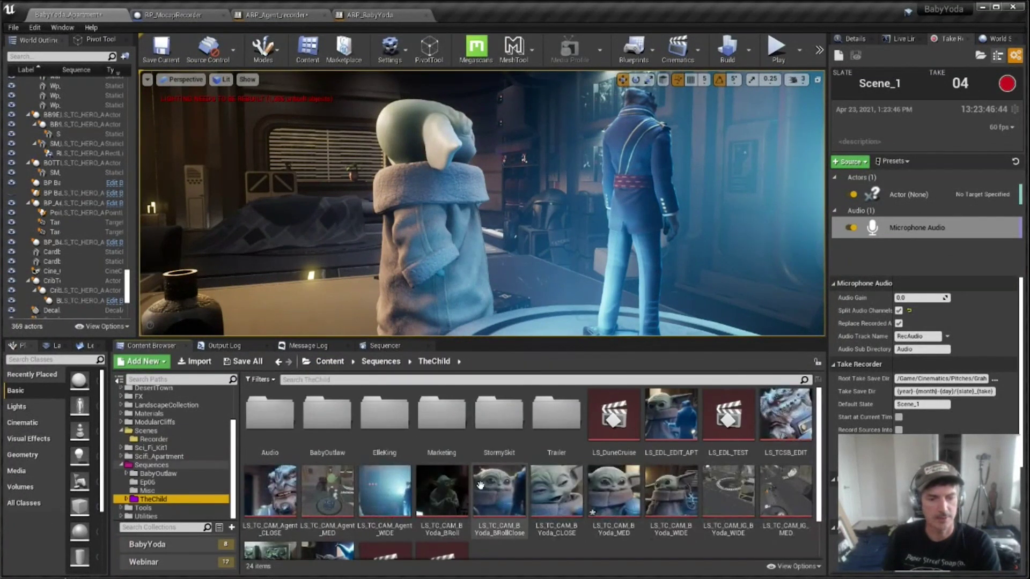
pyautogui.scroll(-1, 595, 504)
pyautogui.click(582, 498)
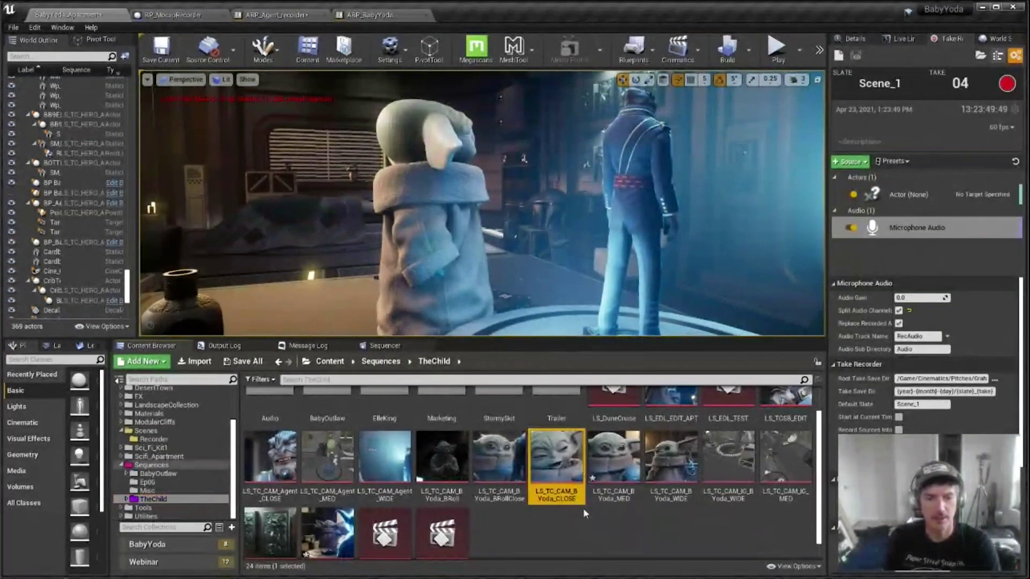
pyautogui.click(611, 468)
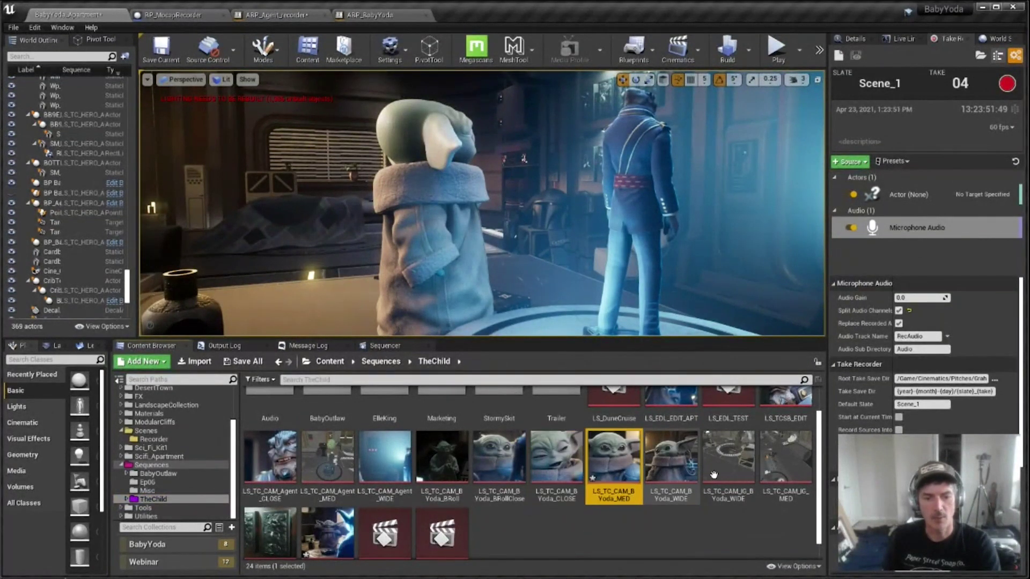
pyautogui.click(689, 469)
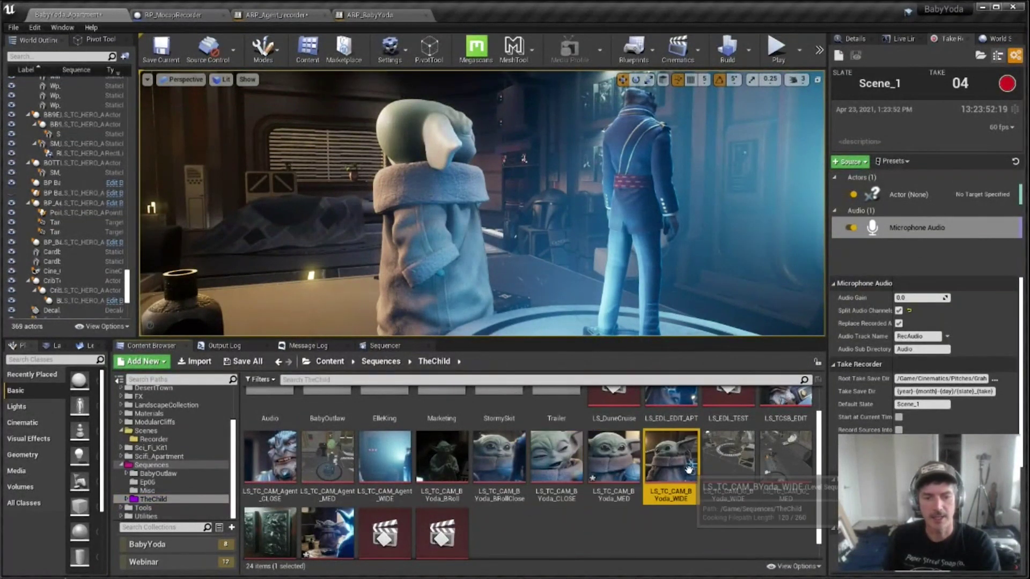
pyautogui.click(290, 466)
pyautogui.click(325, 465)
pyautogui.click(370, 462)
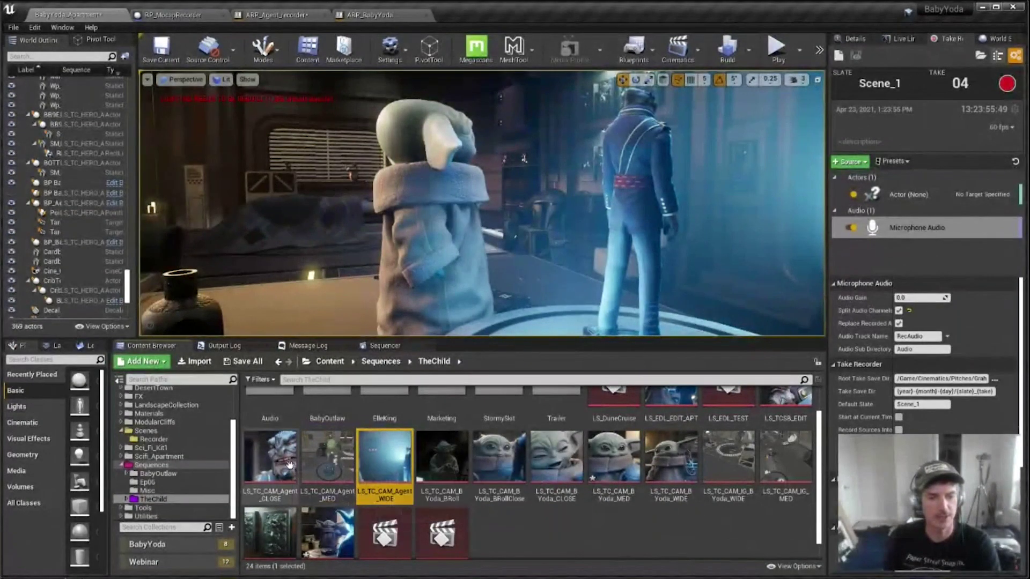
pyautogui.scroll(-1, 284, 482)
pyautogui.click(271, 512)
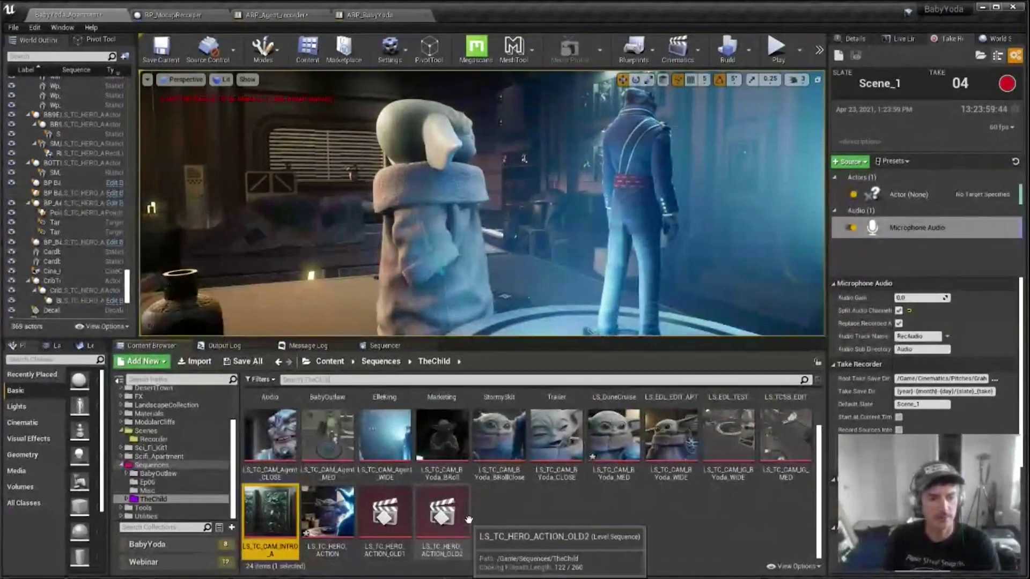
pyautogui.scroll(1, 746, 472)
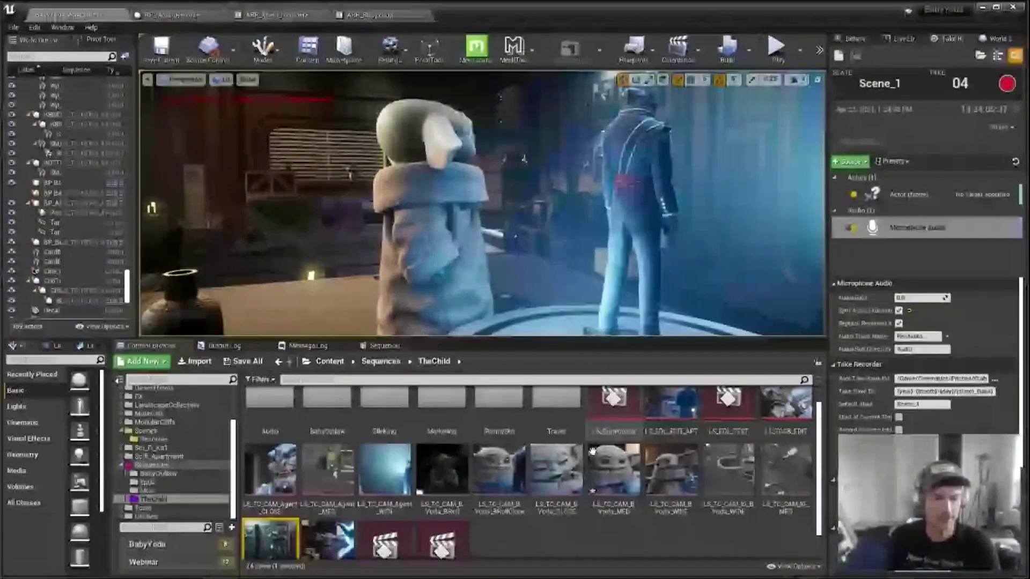
# - Open the LS_TC_CAM_BYoda_MED sequence, lock the viewport to its camera cuts, and scrub through the shot to about 30.6
pyautogui.doubleClick(614, 467)
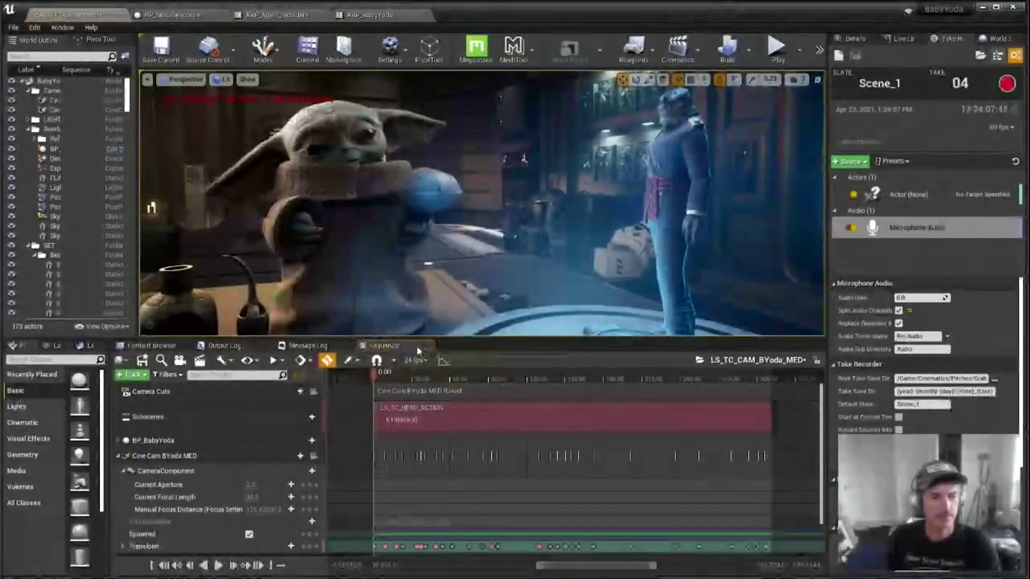
pyautogui.moveTo(396, 379); pyautogui.dragTo(413, 374)
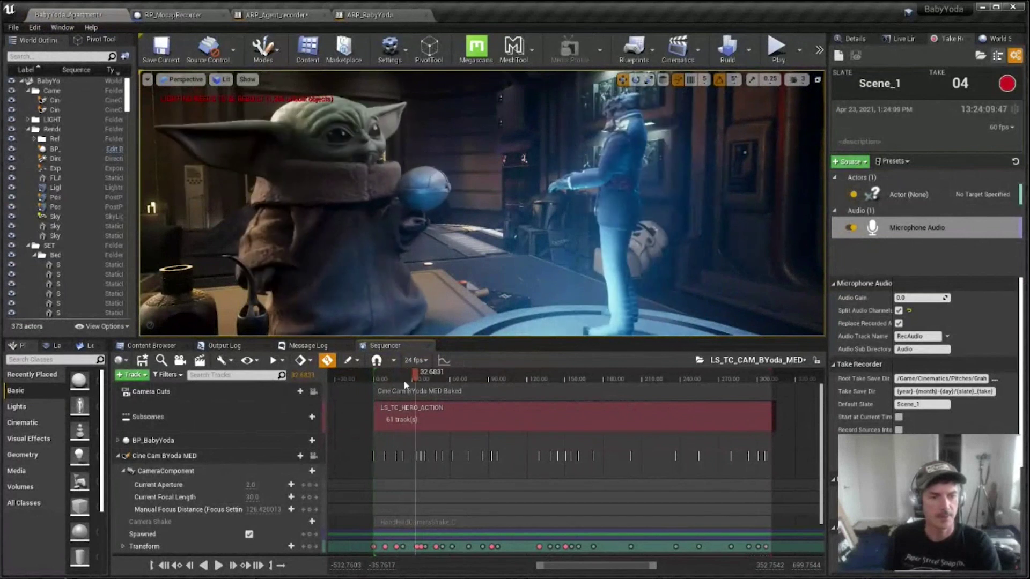
pyautogui.click(472, 411)
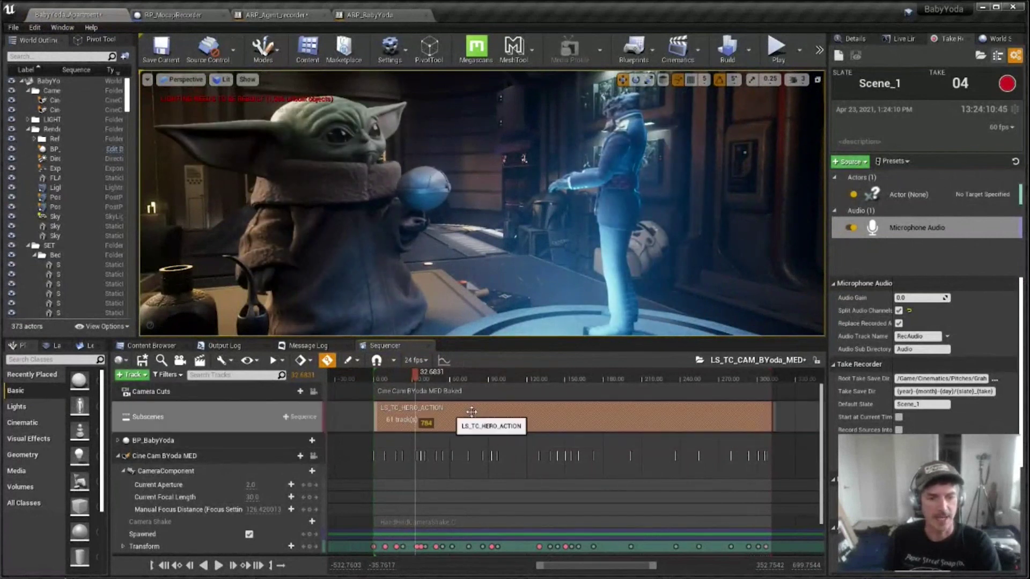
pyautogui.click(315, 393)
pyautogui.moveTo(416, 374); pyautogui.dragTo(541, 371)
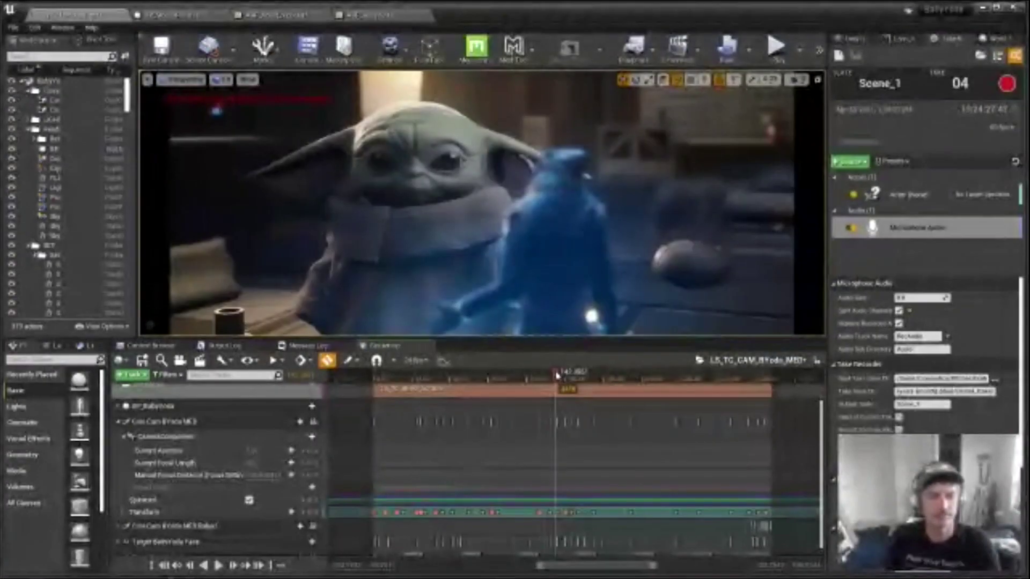
pyautogui.moveTo(555, 375); pyautogui.dragTo(462, 378)
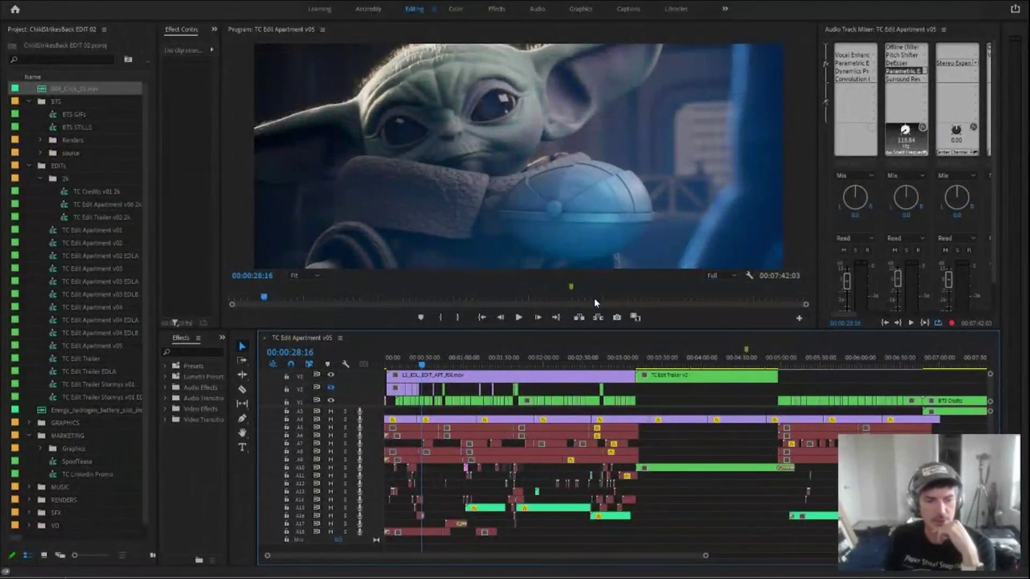
# - In the Premiere Pro sequence TC Edit Apartment v05, scrub to about 00:05:59:12 and select the V1 clips between about 1:45 and 2:30
pyautogui.keyDown('alt'); pyautogui.scroll(1, 462, 406); pyautogui.keyUp('alt')
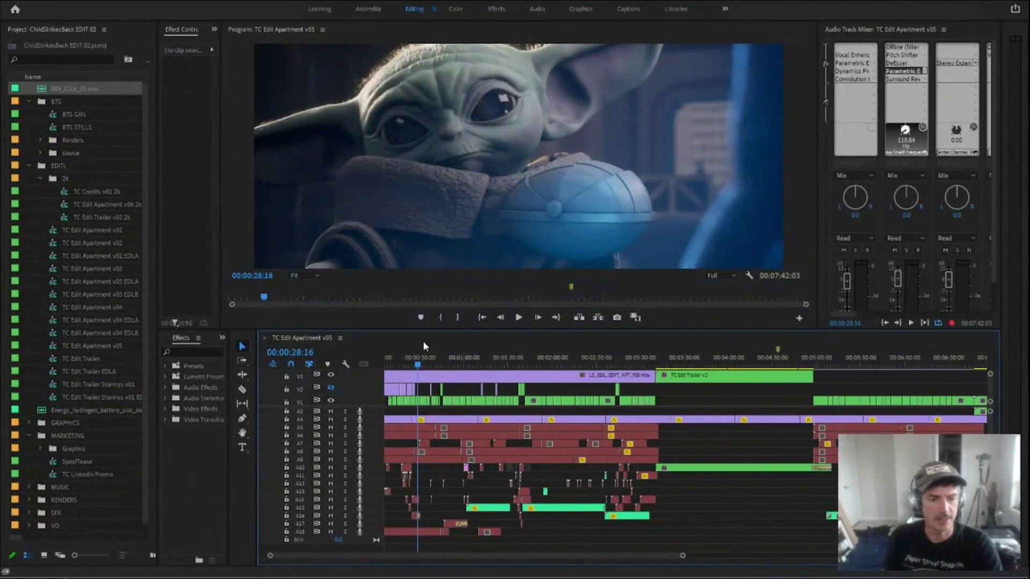
pyautogui.moveTo(391, 364); pyautogui.dragTo(905, 386)
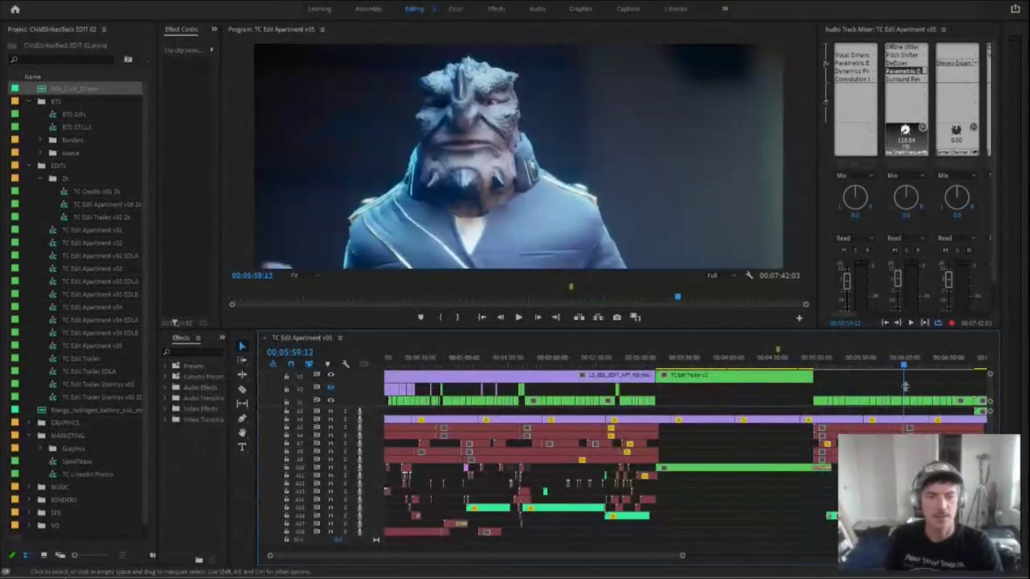
pyautogui.keyDown('alt'); pyautogui.scroll(4, 494, 415); pyautogui.keyUp('alt')
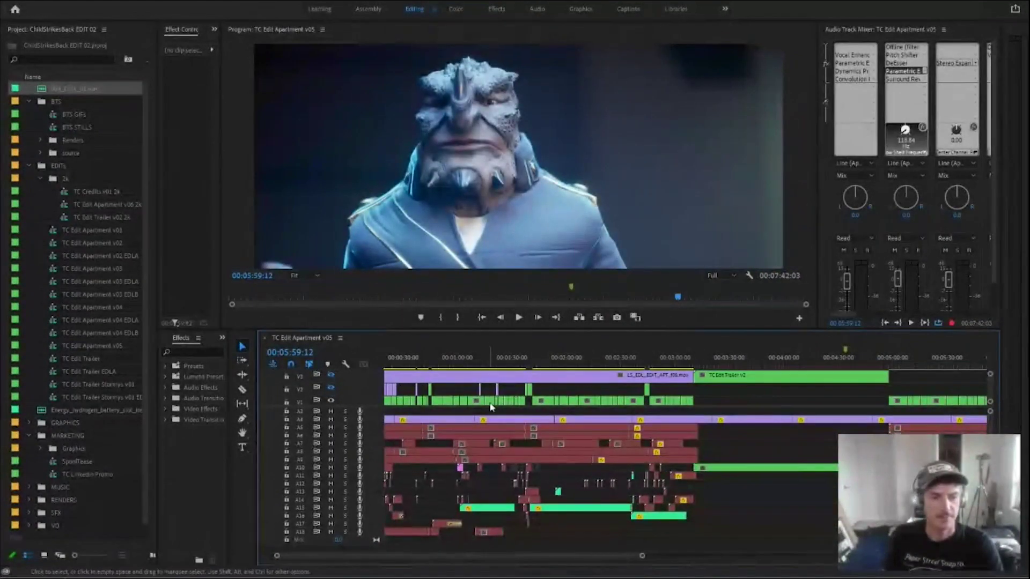
pyautogui.keyDown('alt'); pyautogui.scroll(2, 611, 406); pyautogui.keyUp('alt')
pyautogui.moveTo(546, 397); pyautogui.dragTo(693, 410)
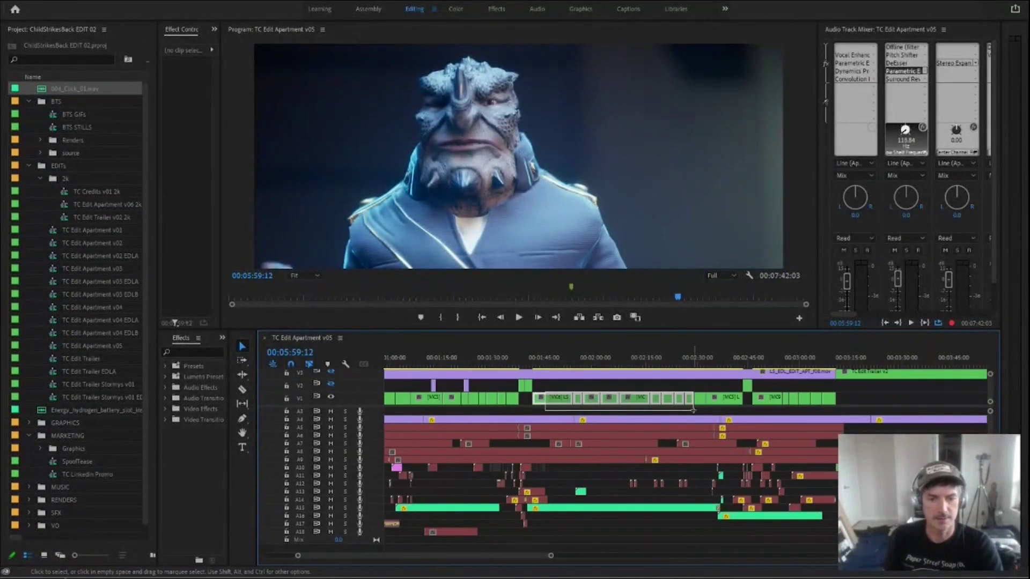
# - Review the selected V1 shots by scrubbing the edit from about 00:02:00 to 00:02:37
pyautogui.click(600, 357)
pyautogui.keyDown('alt'); pyautogui.scroll(2, 596, 365); pyautogui.keyUp('alt')
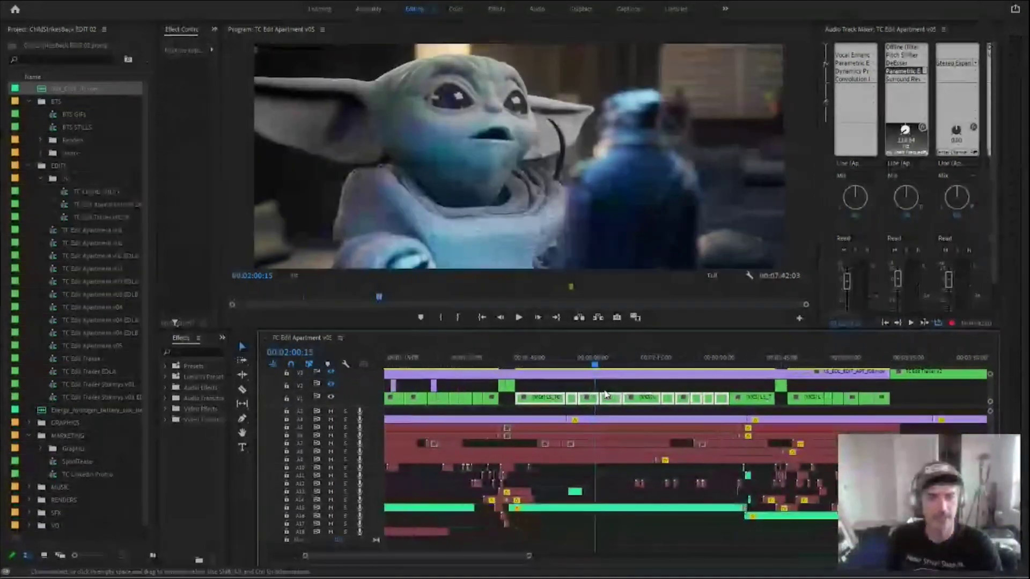
pyautogui.moveTo(592, 366); pyautogui.dragTo(723, 369)
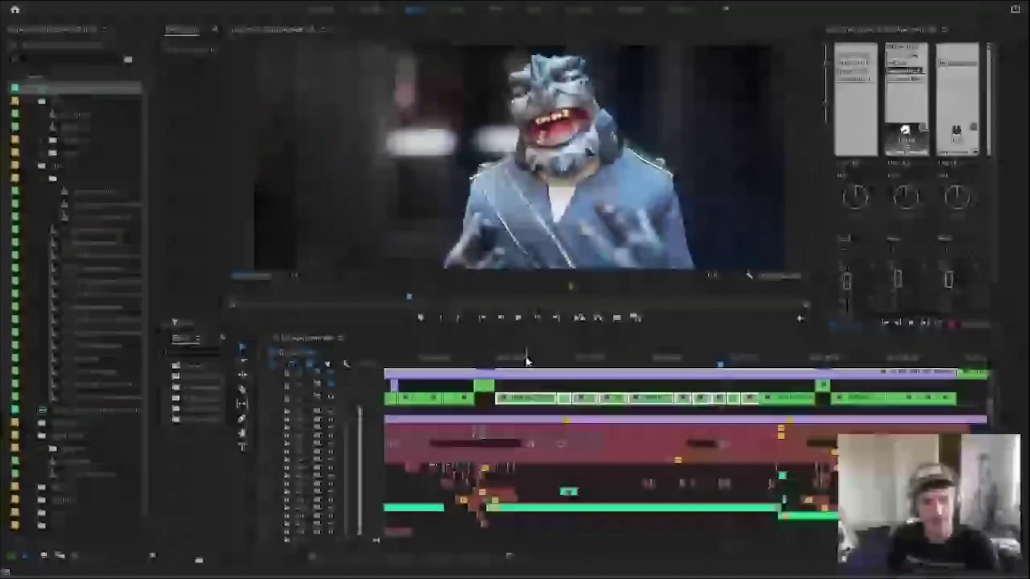
pyautogui.click(611, 363)
pyautogui.moveTo(614, 363); pyautogui.dragTo(787, 367)
pyautogui.keyDown('alt'); pyautogui.scroll(-8, 743, 415); pyautogui.keyUp('alt')
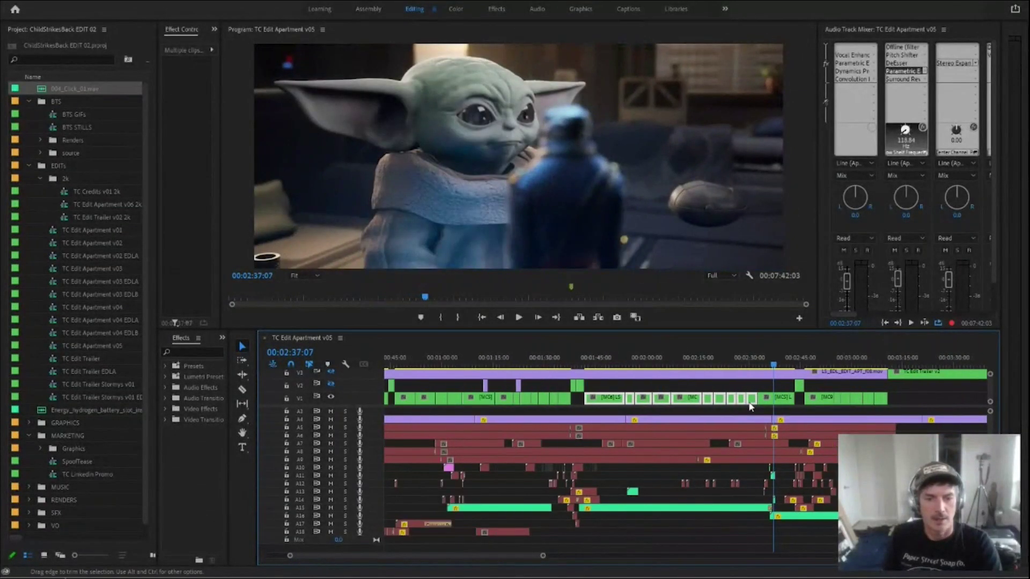
# - Scrub back to 00:02:28:18 and select the V1 clips of the apartment scene that precede the trailer clip
pyautogui.press('-')
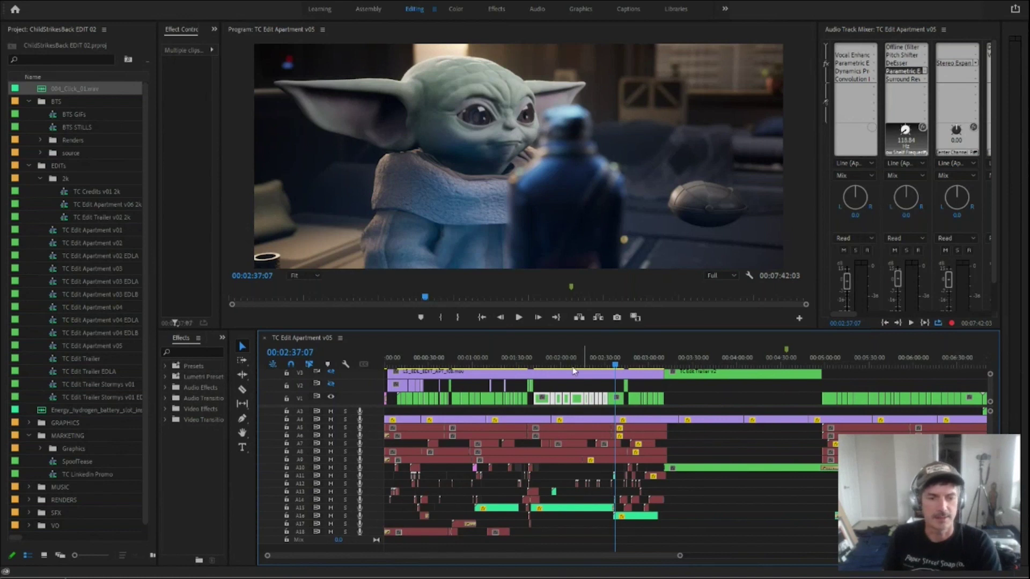
pyautogui.moveTo(575, 364); pyautogui.dragTo(602, 363)
pyautogui.moveTo(687, 398); pyautogui.dragTo(397, 407)
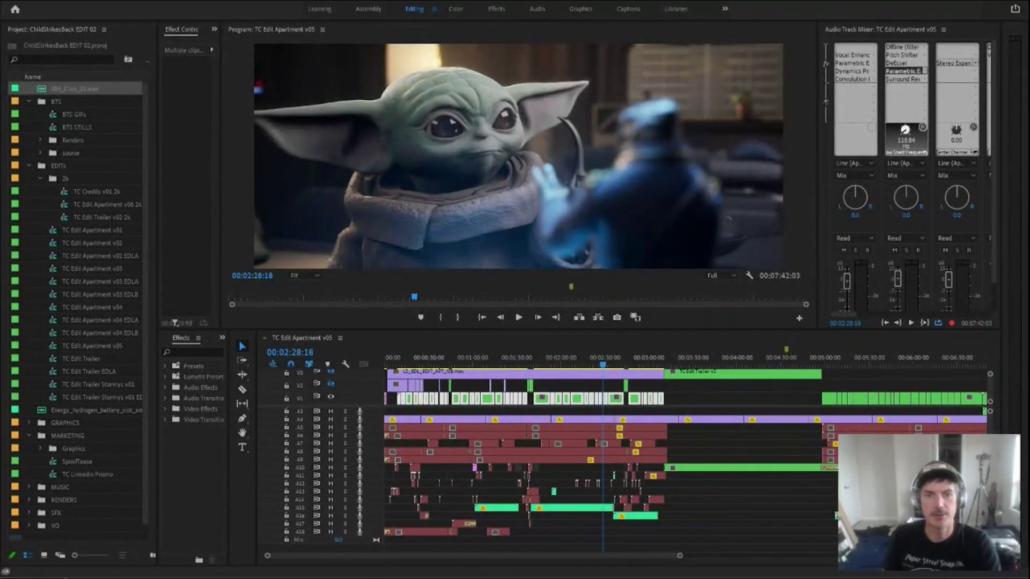
# - Switch back to Unreal Editor and open the LS_EDL_EDIT_APT level sequence from the TheChild folder
pyautogui.hotkey('alt', 'Tab')
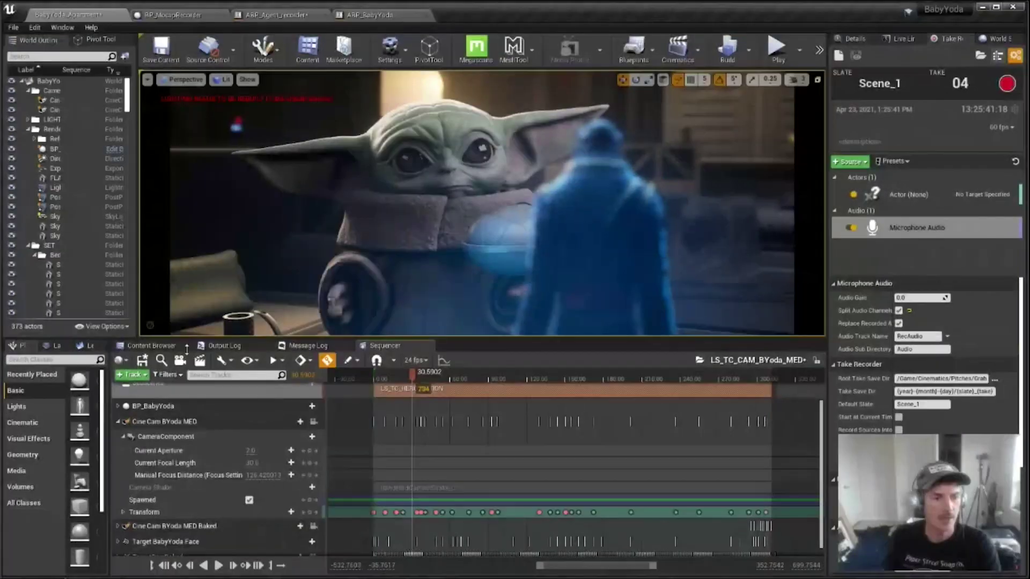
pyautogui.click(167, 349)
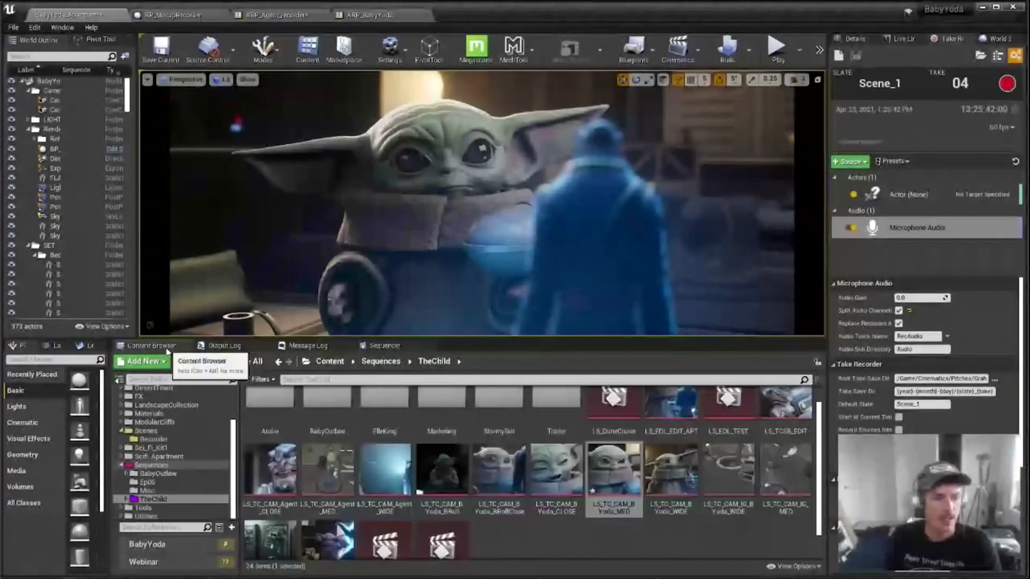
pyautogui.doubleClick(688, 412)
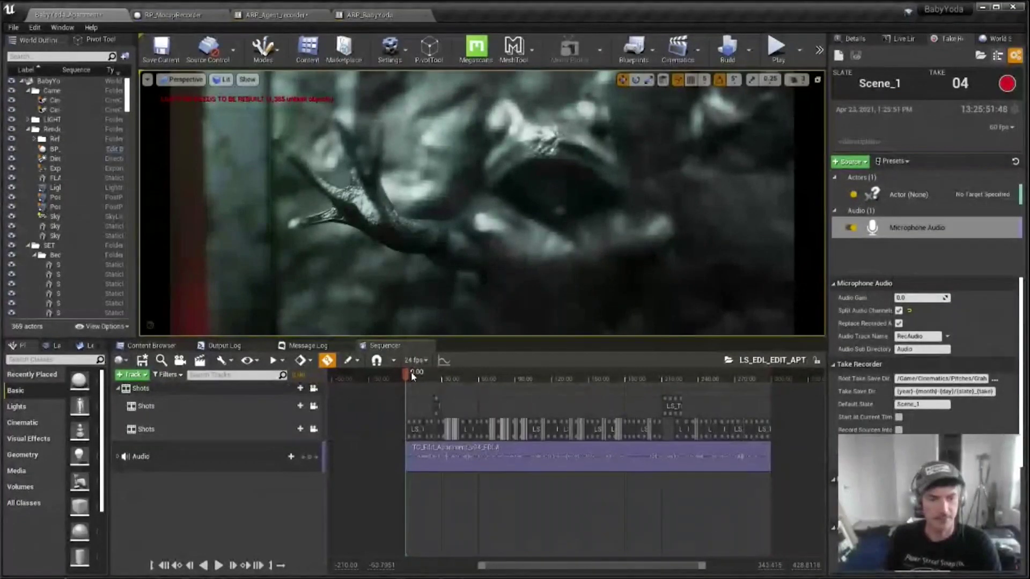
# - Scrub through the LS_EDL_EDIT_APT shots to the LS_TC_CAM_Agent_MED shot at about 121.8
pyautogui.moveTo(410, 372); pyautogui.dragTo(557, 405)
pyautogui.keyDown('ctrl'); pyautogui.scroll(4, 556, 420); pyautogui.keyUp('ctrl')
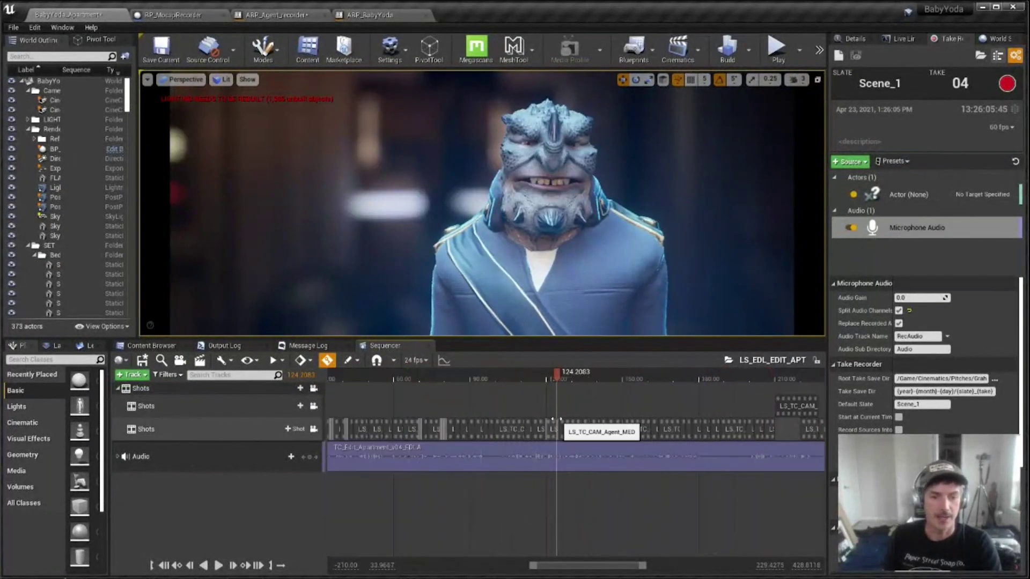
pyautogui.keyDown('ctrl'); pyautogui.scroll(5, 558, 421); pyautogui.keyUp('ctrl')
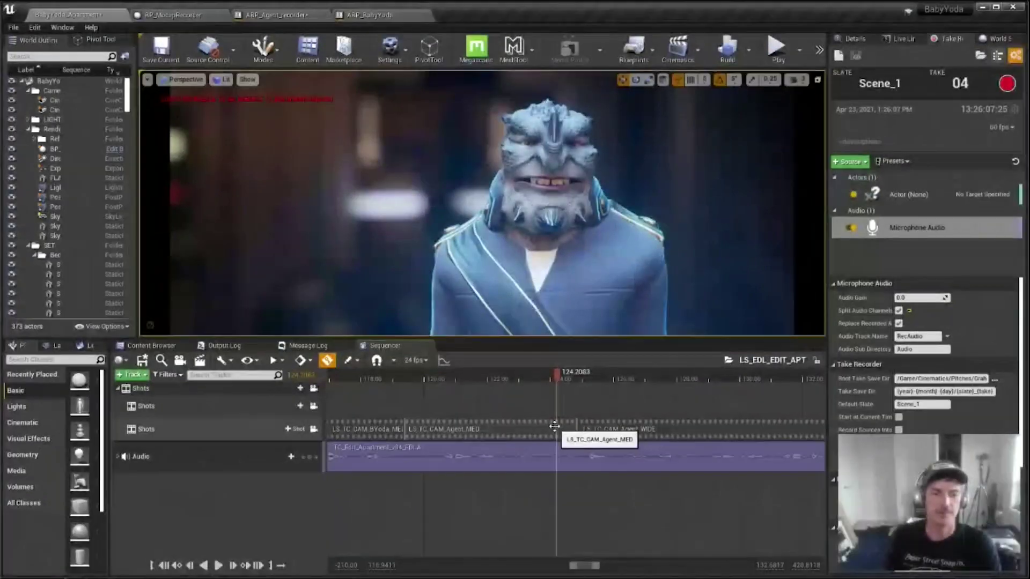
pyautogui.keyDown('ctrl'); pyautogui.scroll(-1, 556, 372); pyautogui.keyUp('ctrl')
pyautogui.moveTo(558, 375); pyautogui.dragTo(503, 387)
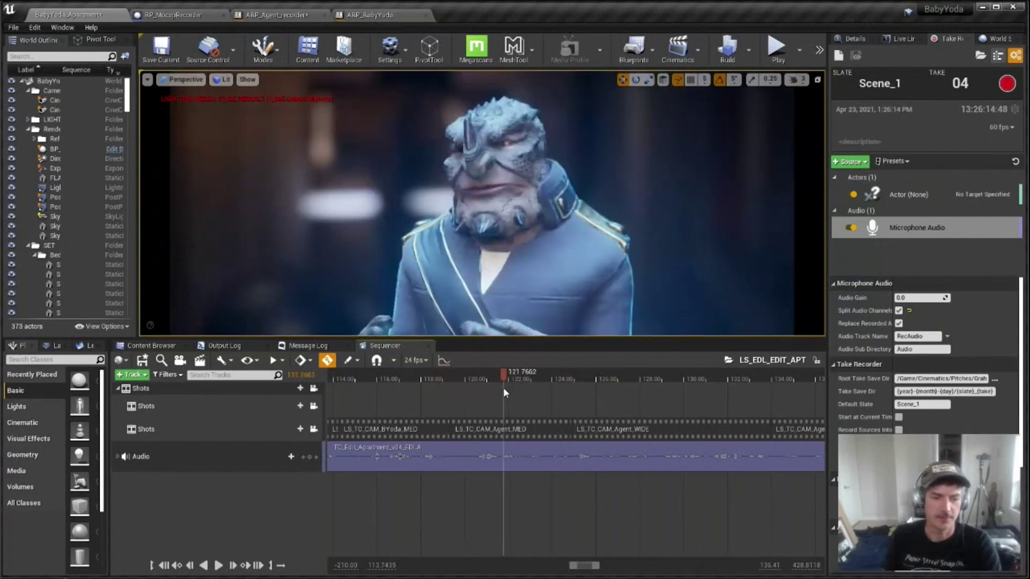
# - Open the LS_TC_CAM_Agent_MED shot from the edit and scrub within its active range to about 113.3
pyautogui.doubleClick(506, 432)
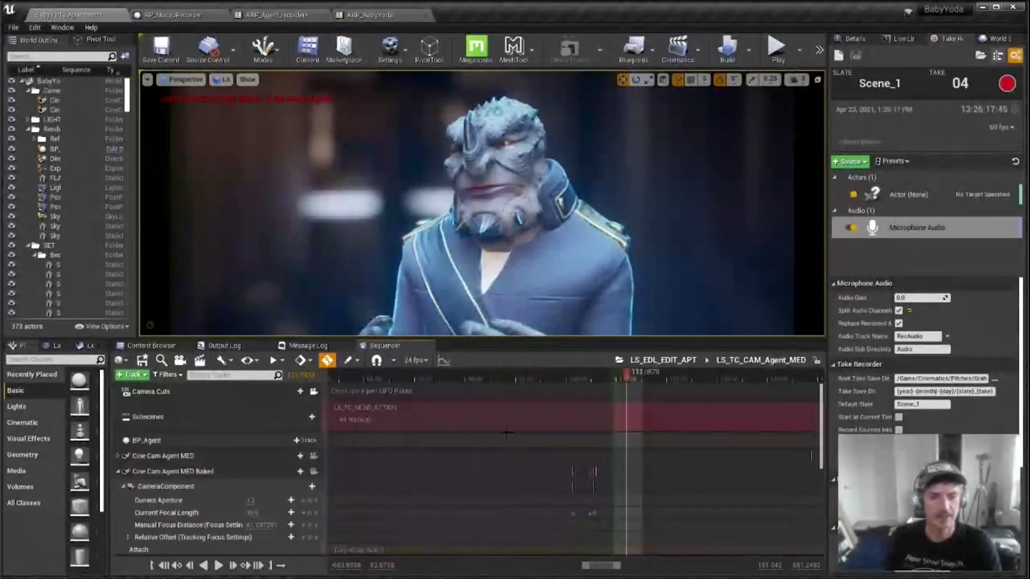
pyautogui.keyDown('ctrl'); pyautogui.scroll(4, 623, 417); pyautogui.keyUp('ctrl')
pyautogui.moveTo(626, 379); pyautogui.dragTo(633, 381)
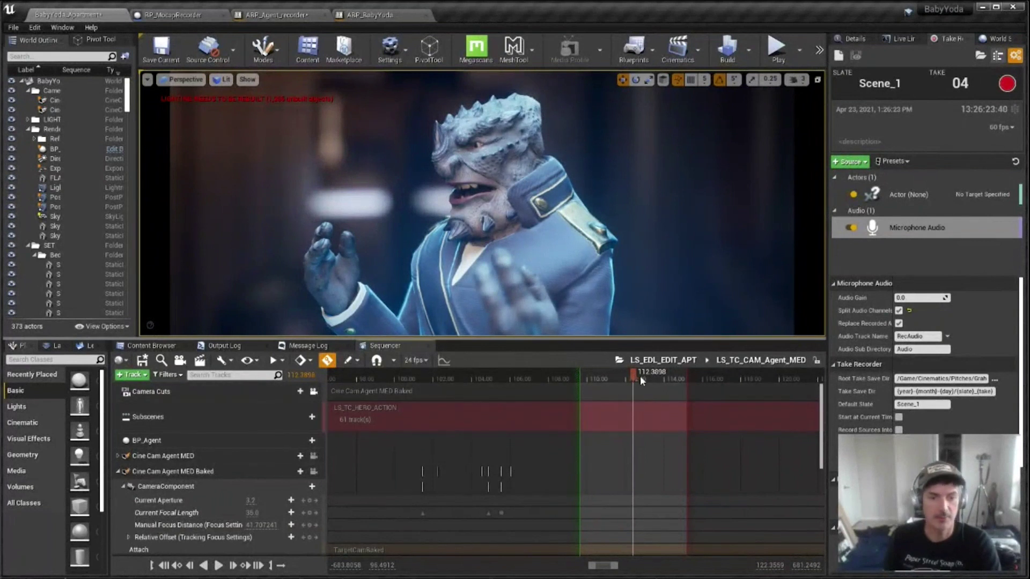
pyautogui.moveTo(639, 375); pyautogui.dragTo(615, 376)
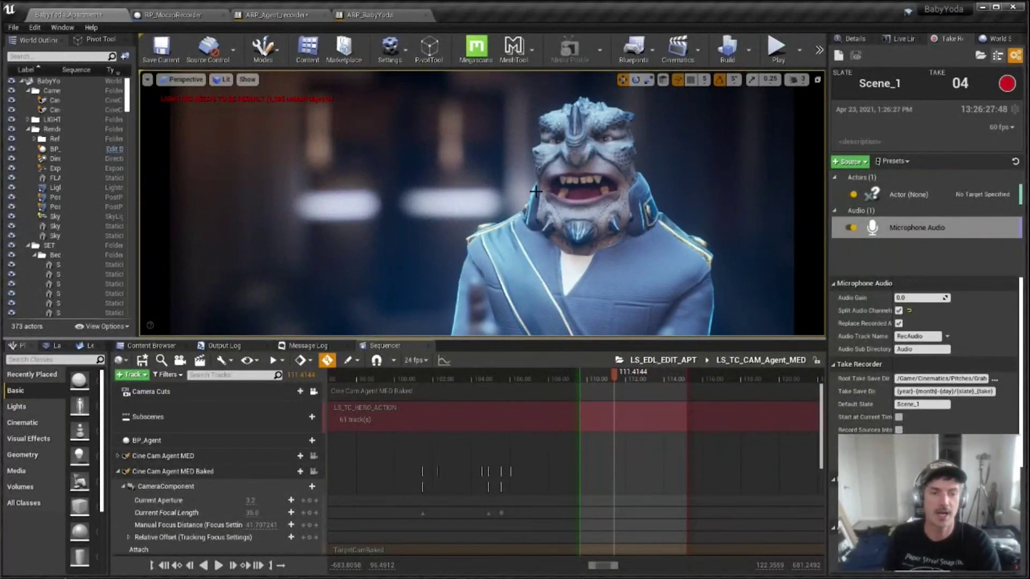
pyautogui.moveTo(619, 375); pyautogui.dragTo(647, 375)
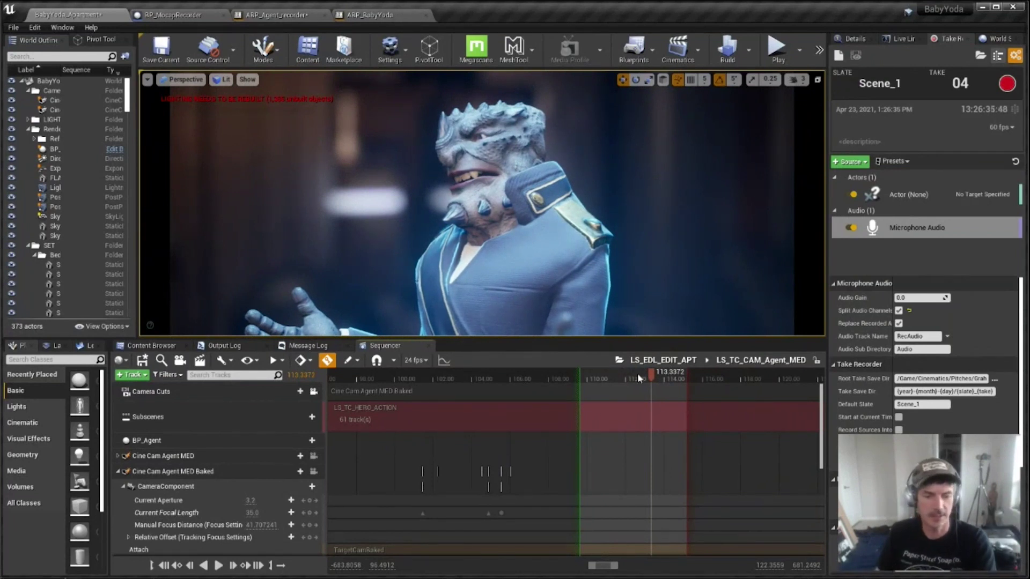
# - Look over the tracks of the Cine Cam Agent MED Baked camera and show the output log
pyautogui.scroll(-5, 653, 420)
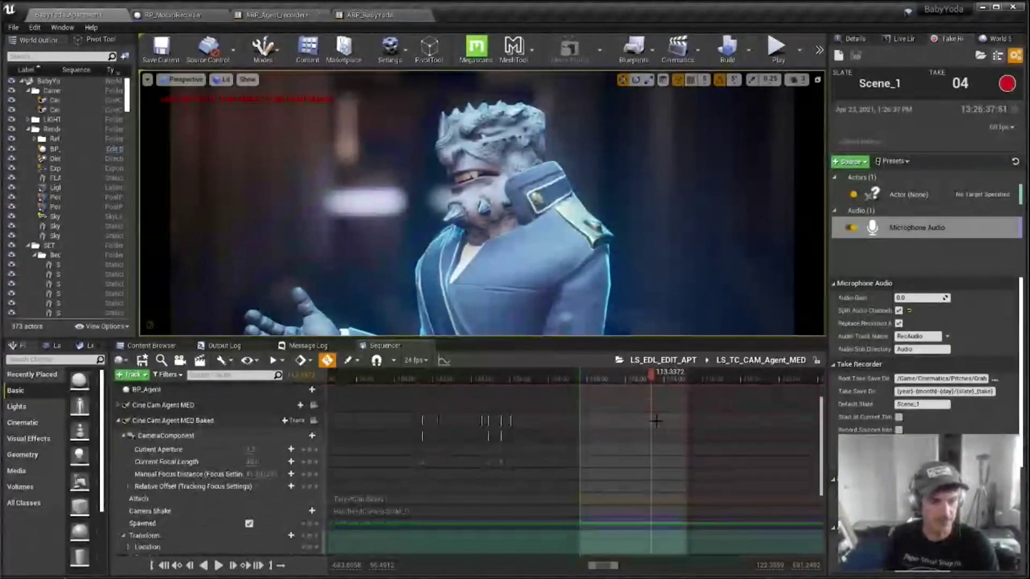
pyautogui.scroll(5, 651, 420)
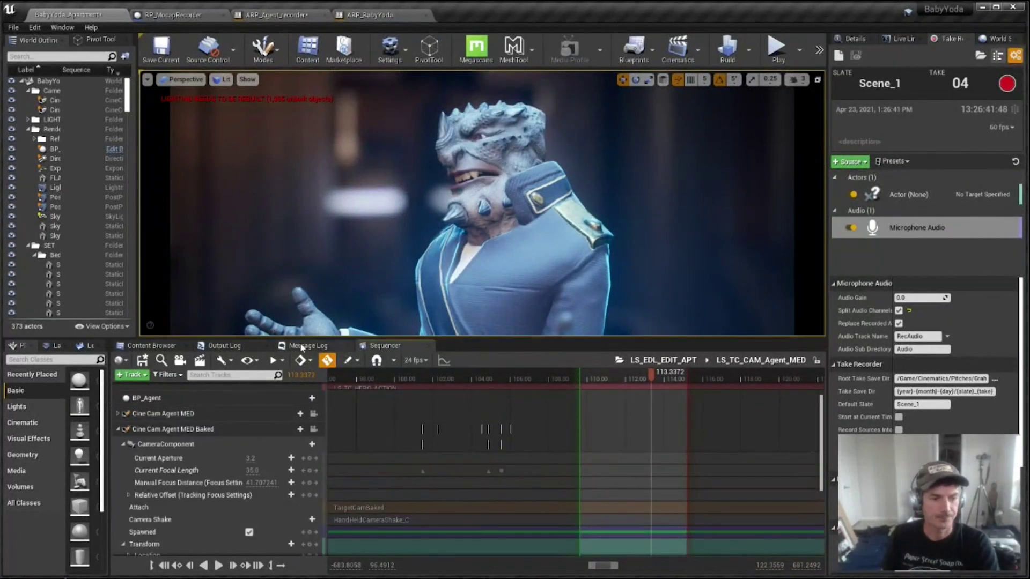
pyautogui.click(224, 346)
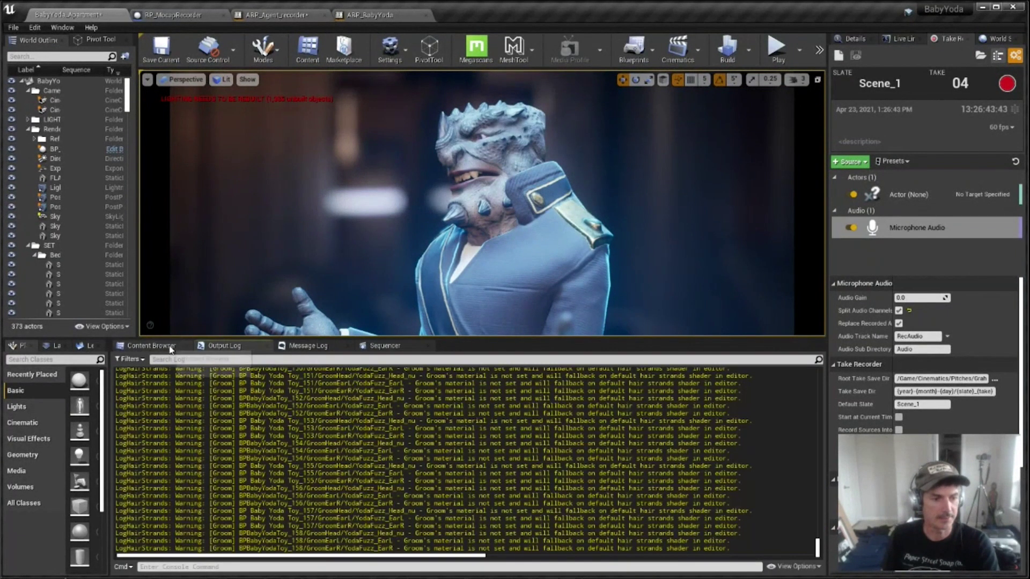
# - Return from the LS_TC_CAM_Agent_MED shot to the parent LS_EDL_EDIT_APT sequence and show its full range of shots
pyautogui.click(152, 346)
pyautogui.click(385, 346)
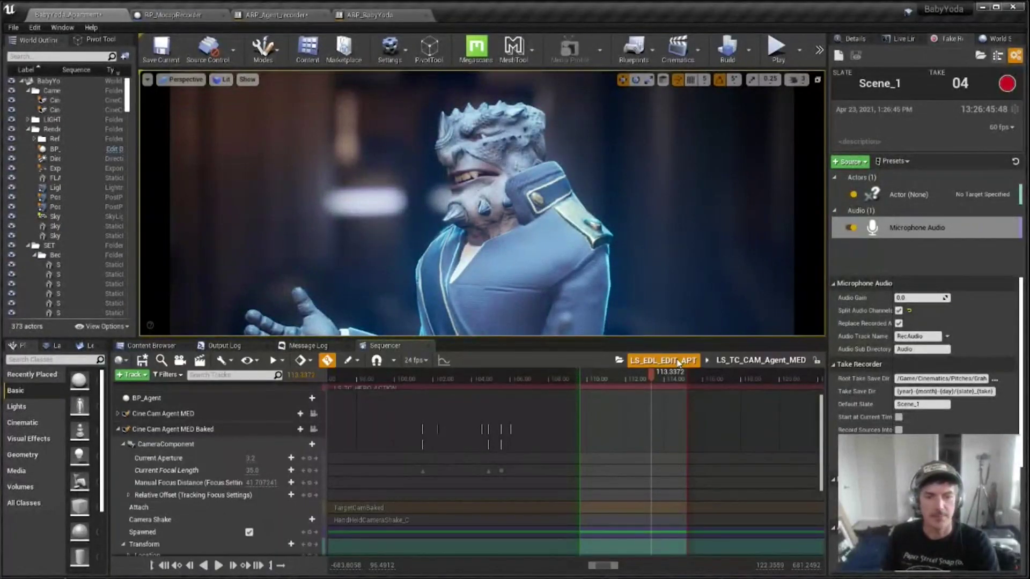
pyautogui.click(663, 360)
pyautogui.scroll(-5, 483, 375)
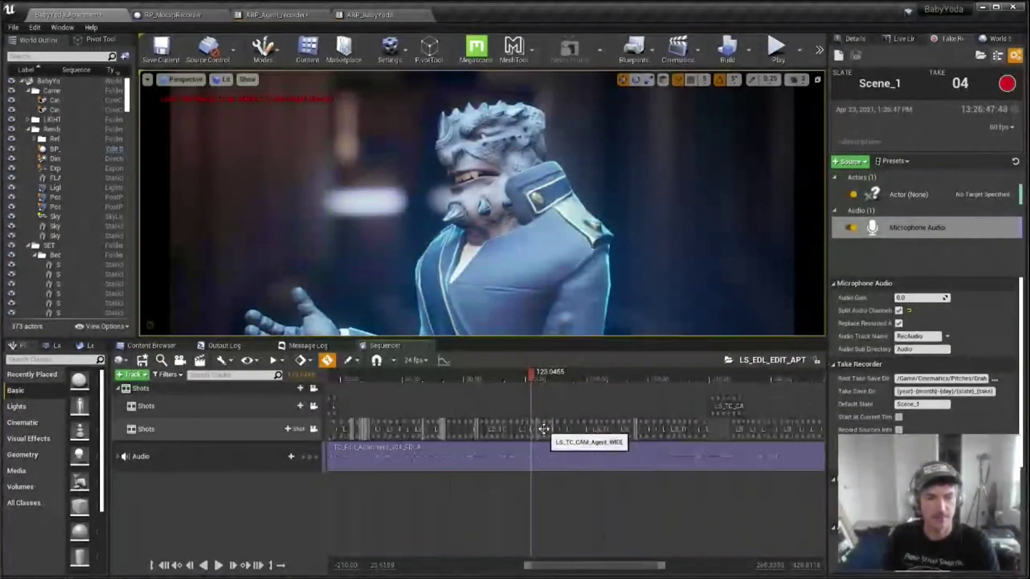
pyautogui.moveTo(503, 380); pyautogui.dragTo(531, 380)
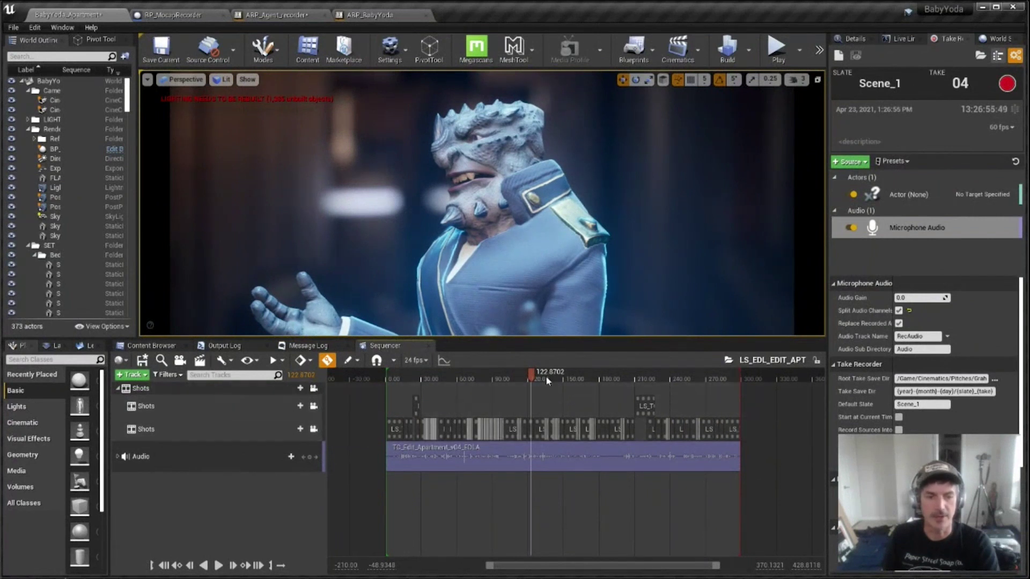
# - Scrub forward through the shots of LS_EDL_EDIT_APT to about 163
pyautogui.moveTo(530, 373); pyautogui.dragTo(538, 371)
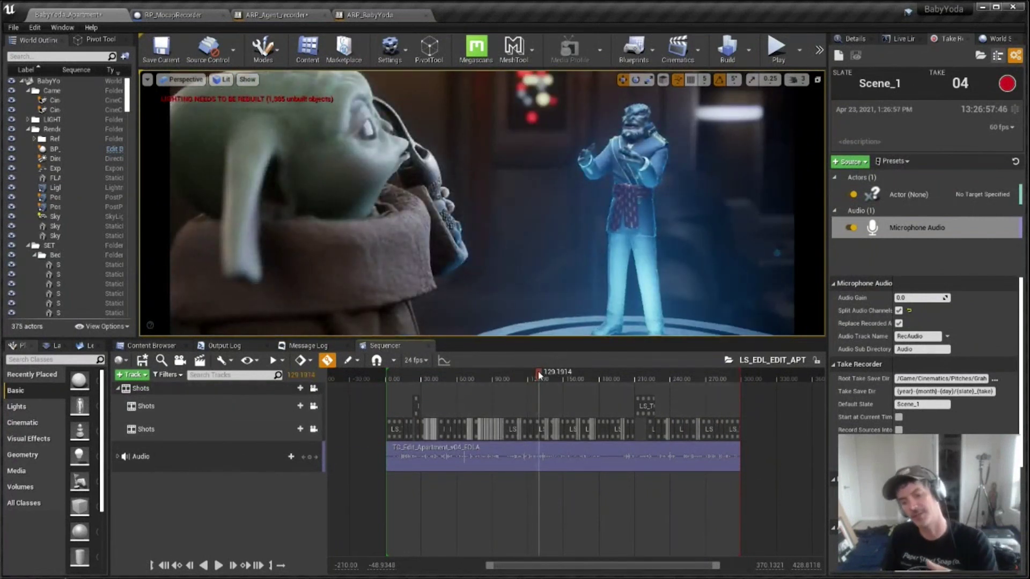
pyautogui.moveTo(542, 377); pyautogui.dragTo(570, 381)
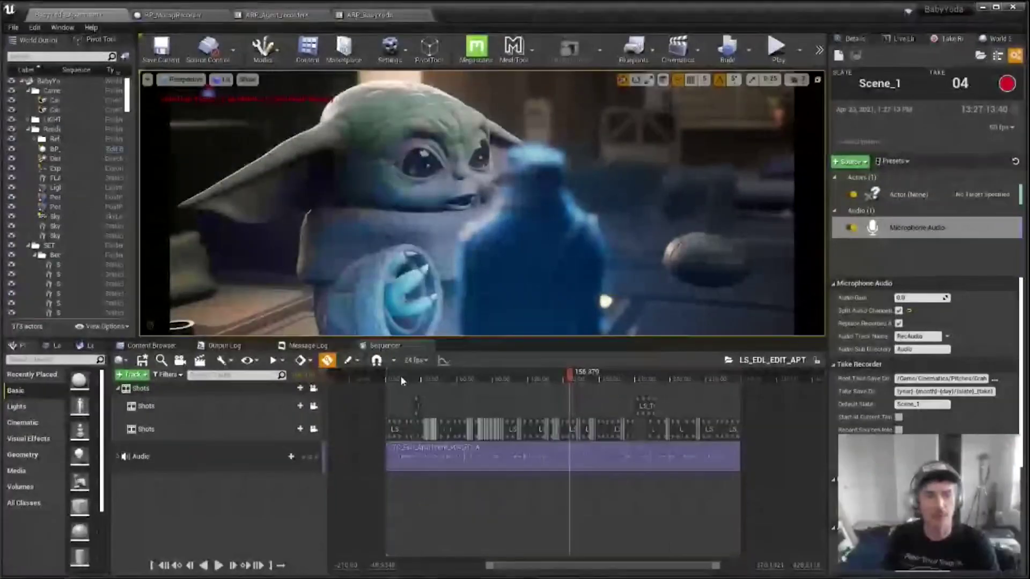
pyautogui.moveTo(575, 377); pyautogui.dragTo(592, 377)
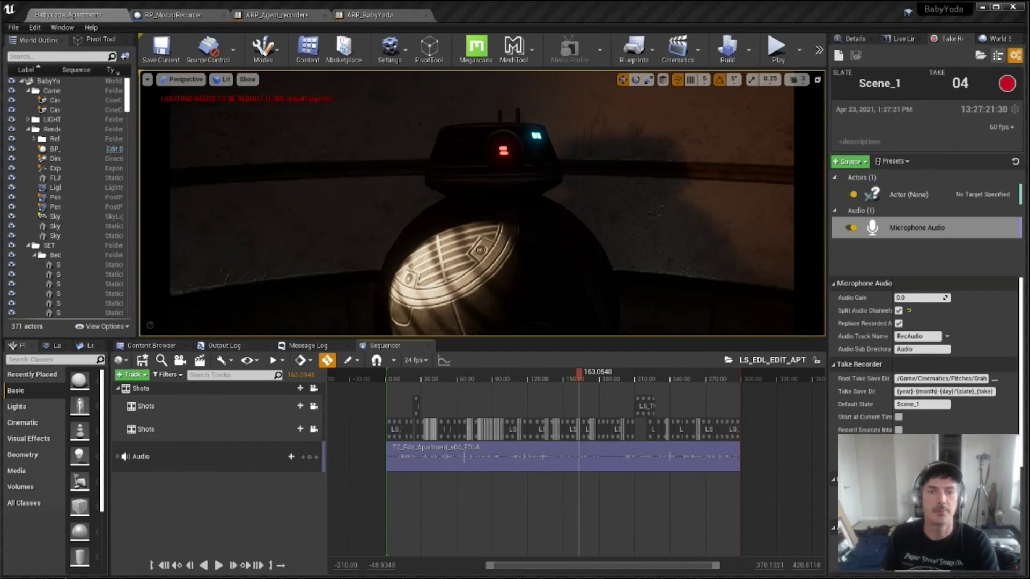
# - Switch to Premiere Pro, select the LS_EDL_EDIT_APT clip on video track V3 and turn on that track's output
pyautogui.hotkey('alt', 'Tab')
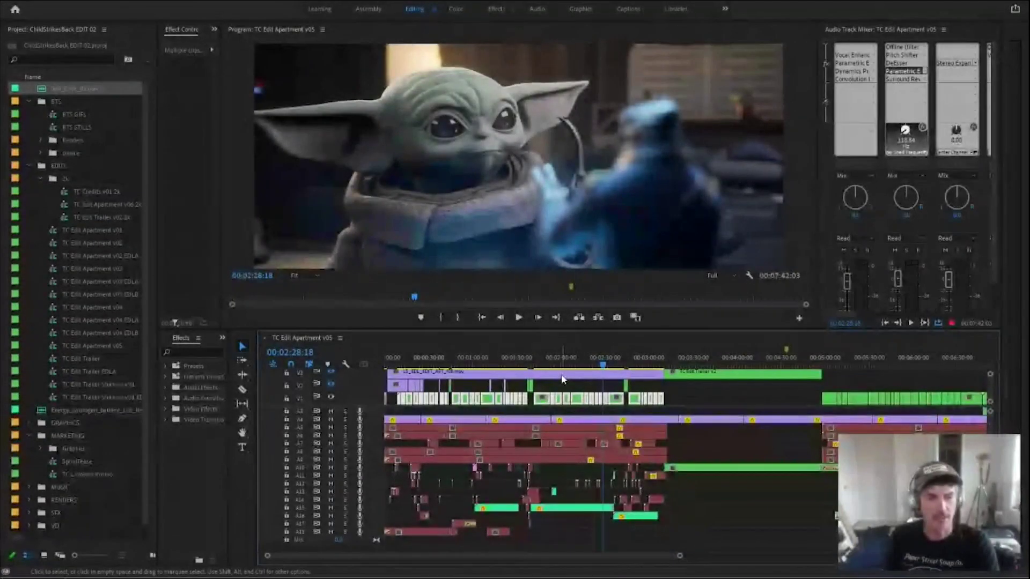
pyautogui.click(563, 376)
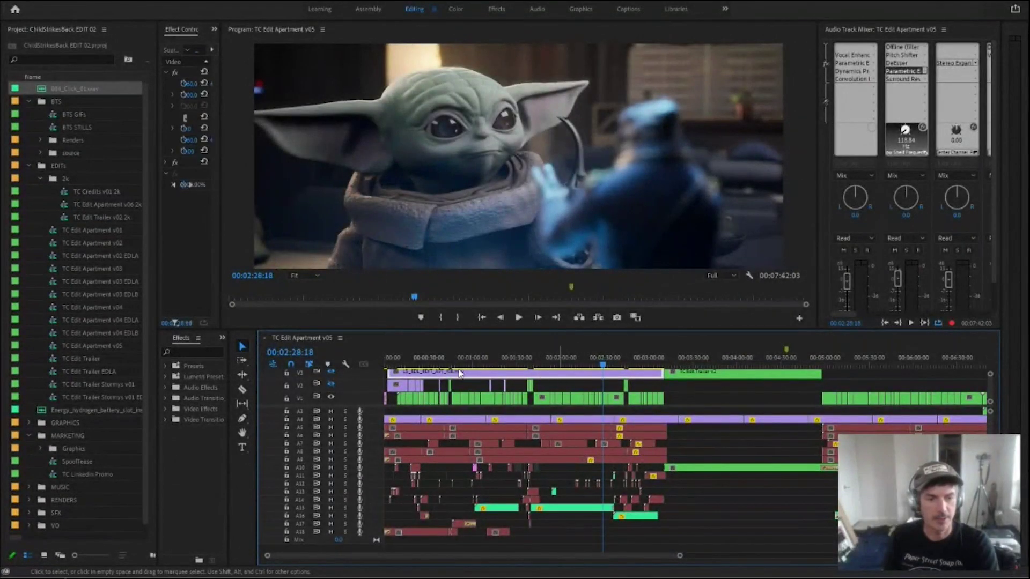
pyautogui.click(331, 372)
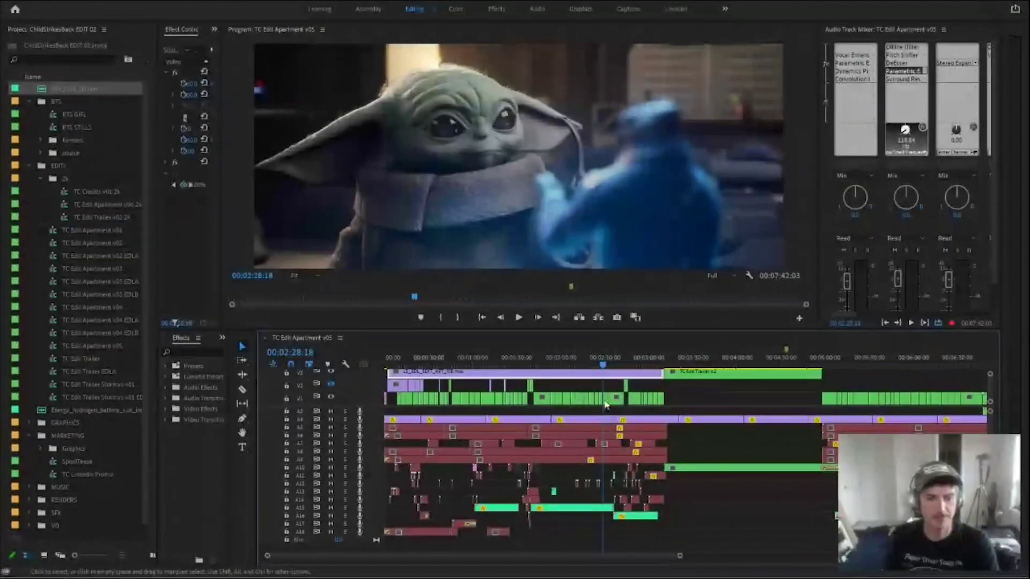
pyautogui.keyDown('alt'); pyautogui.scroll(6, 606, 406); pyautogui.keyUp('alt')
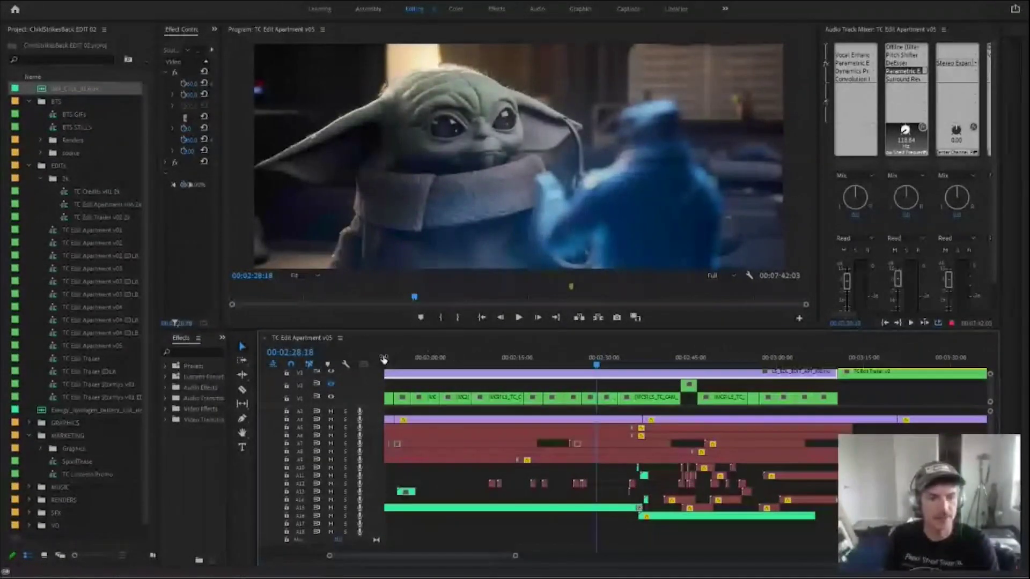
# - Toggle the V3 track output repeatedly to compare the Unreal render with the clips beneath it at 00:02:28:18
pyautogui.click(332, 372)
pyautogui.click(333, 372)
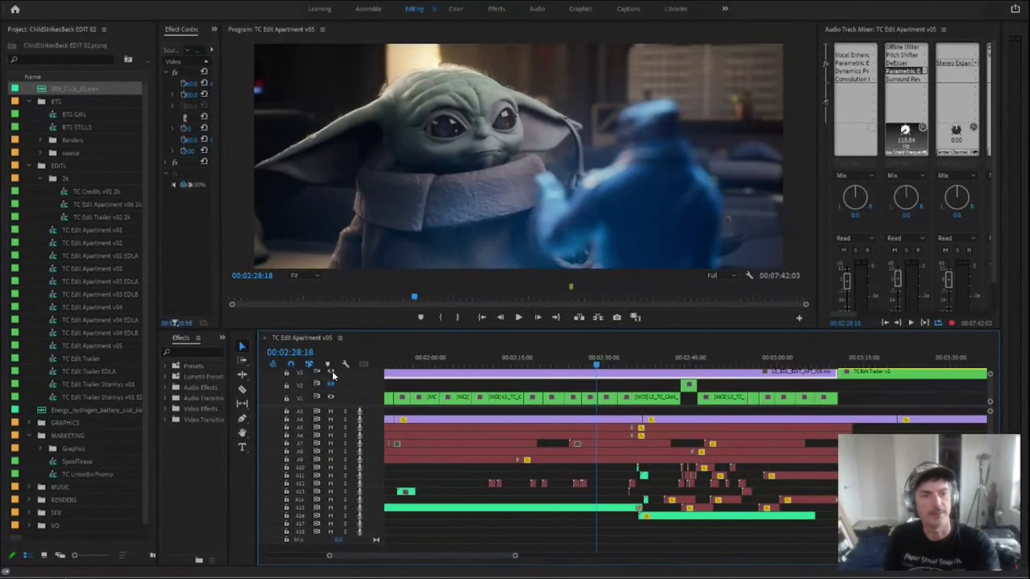
pyautogui.click(333, 372)
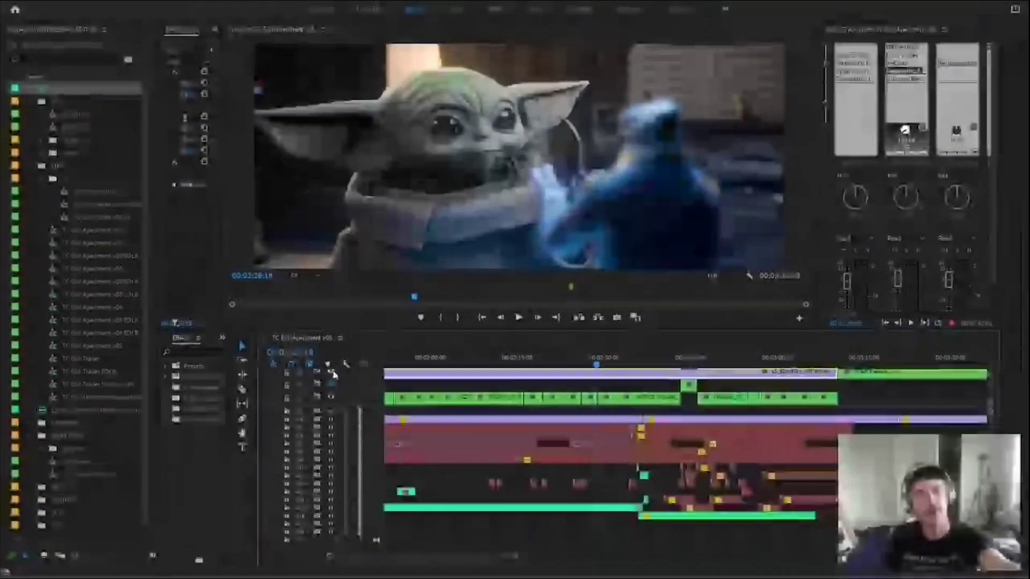
pyautogui.click(333, 372)
pyautogui.click(332, 372)
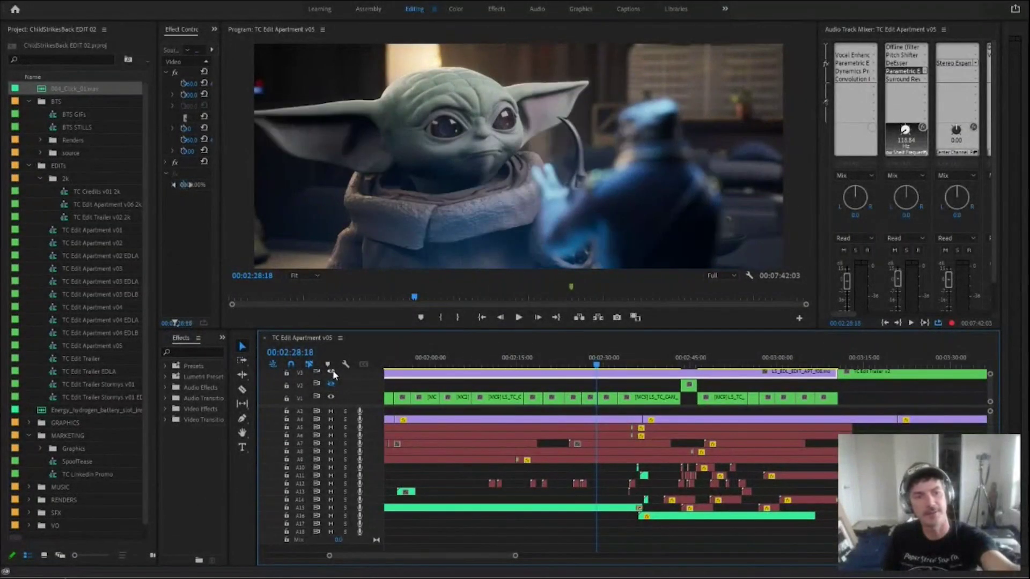
pyautogui.click(332, 372)
pyautogui.click(332, 372)
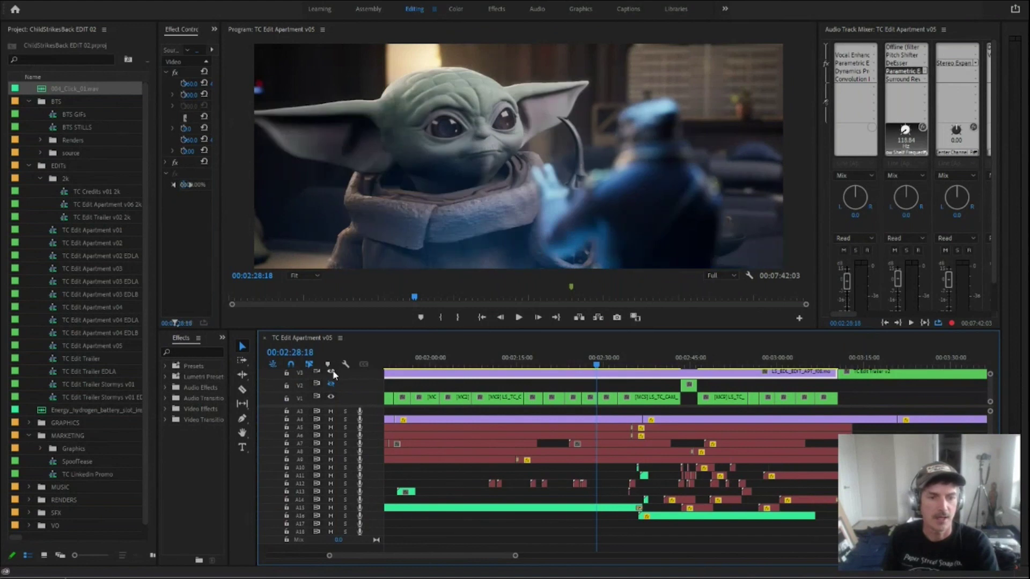
# - Move the playhead to 00:02:30:19 and compare the Agent close-up with the V3 track output on and off
pyautogui.press('space')
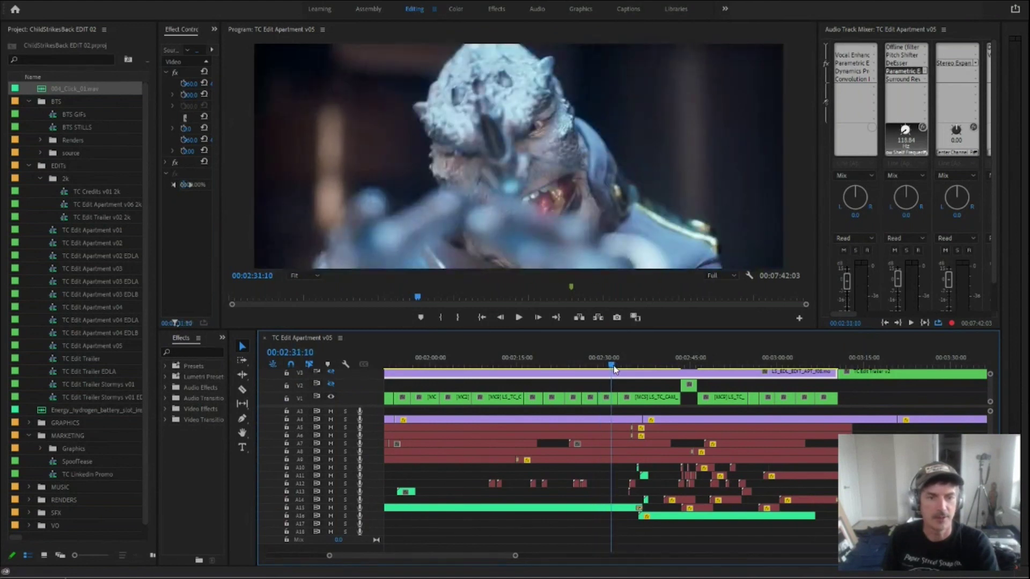
pyautogui.click(330, 371)
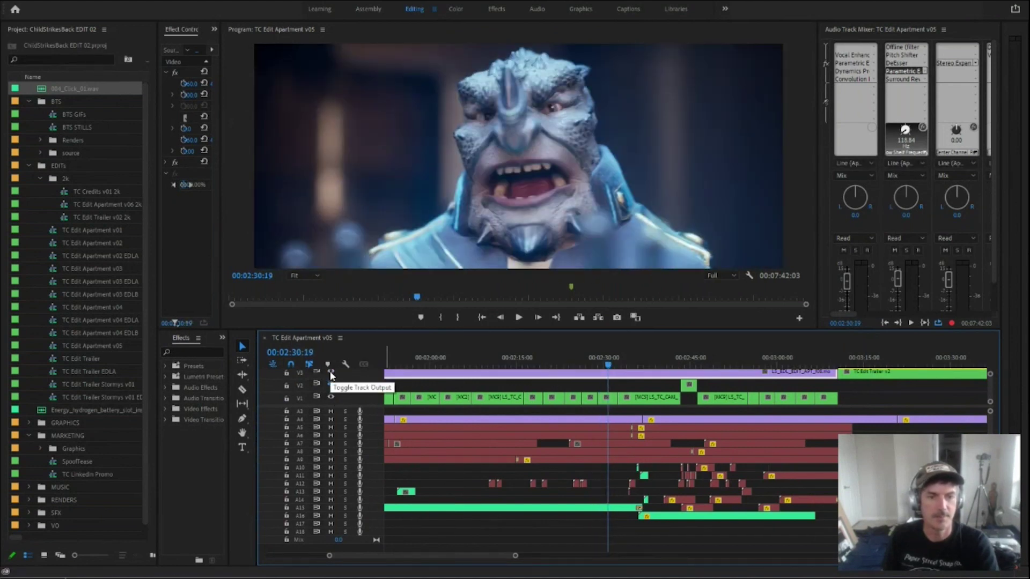
pyautogui.click(329, 371)
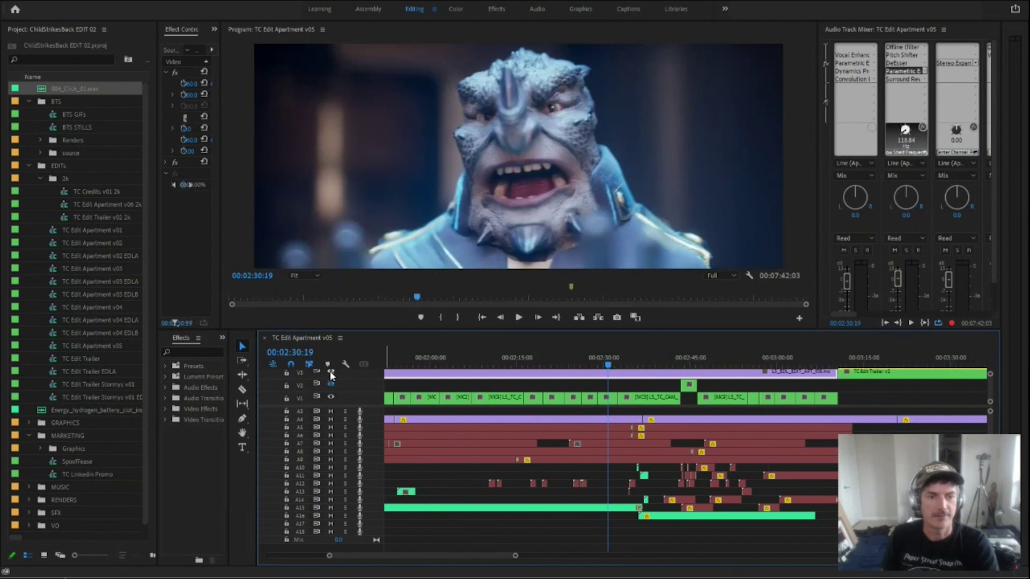
# - Scrub the TC Edit Apartment v05 timeline to 00:02:28:09 and on to 00:02:56:13, with the wider edit in view
pyautogui.moveTo(610, 365)
pyautogui.mouseDown()
pyautogui.moveTo(515, 366)
pyautogui.moveTo(595, 355)
pyautogui.mouseUp()
pyautogui.press('-')
pyautogui.press('-')
pyautogui.press('-')
pyautogui.press('-')
pyautogui.press('-')
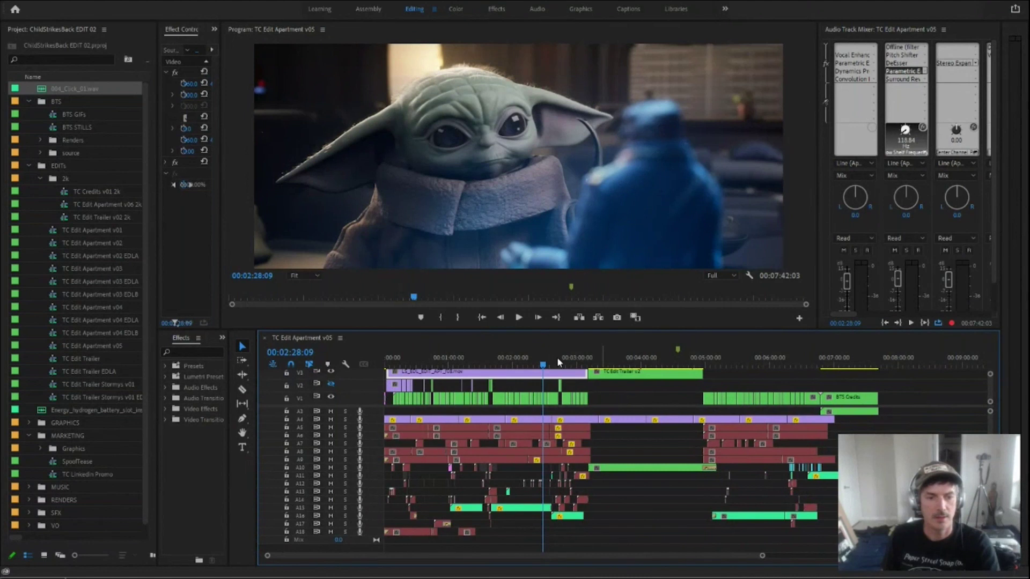
pyautogui.moveTo(557, 360); pyautogui.dragTo(576, 364)
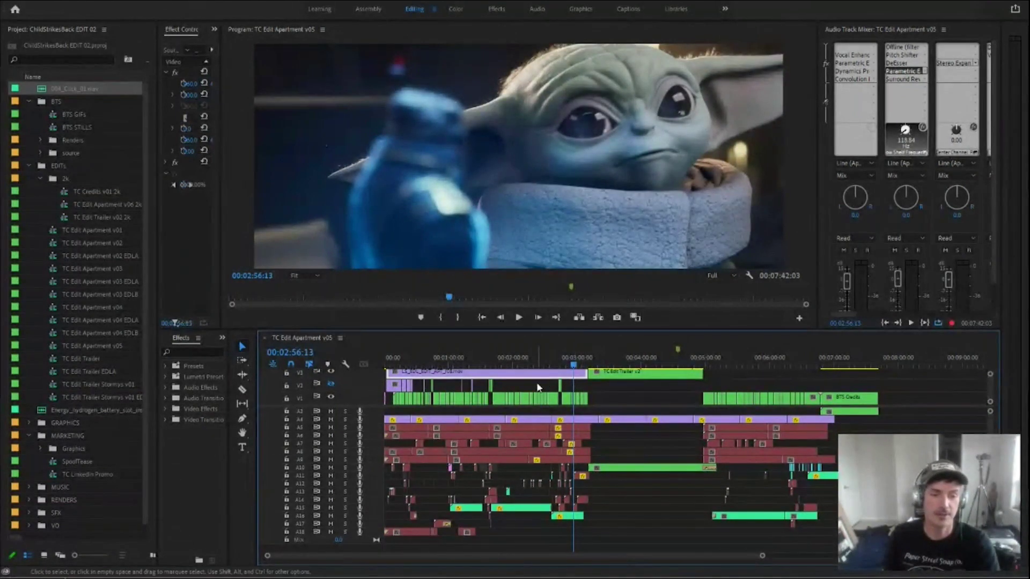
# - Review the shots between 00:02:10:00 and 00:02:23:00 in the edit, ending with the playhead at 00:02:22:00
pyautogui.click(537, 362)
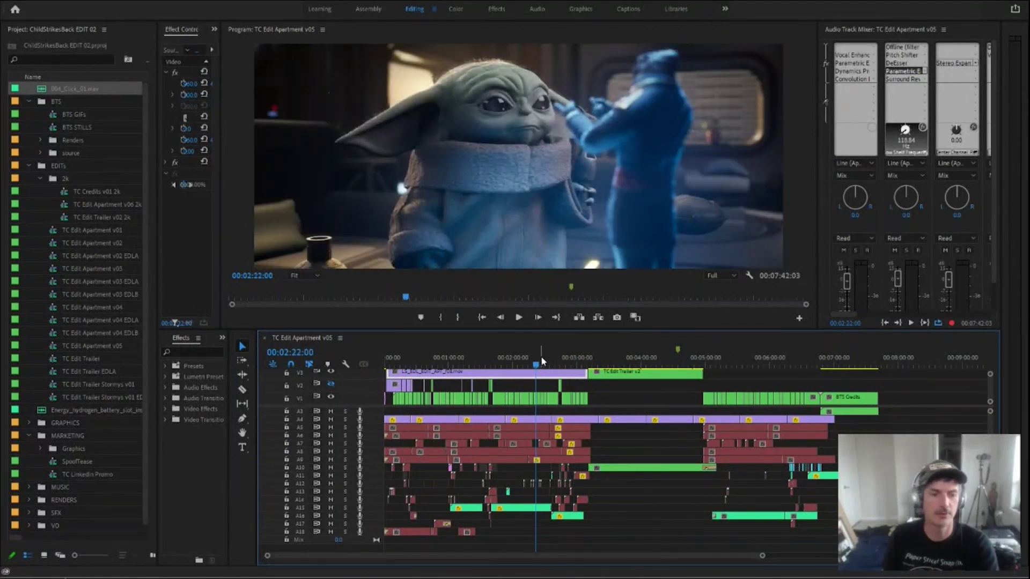
pyautogui.moveTo(534, 363); pyautogui.dragTo(538, 366)
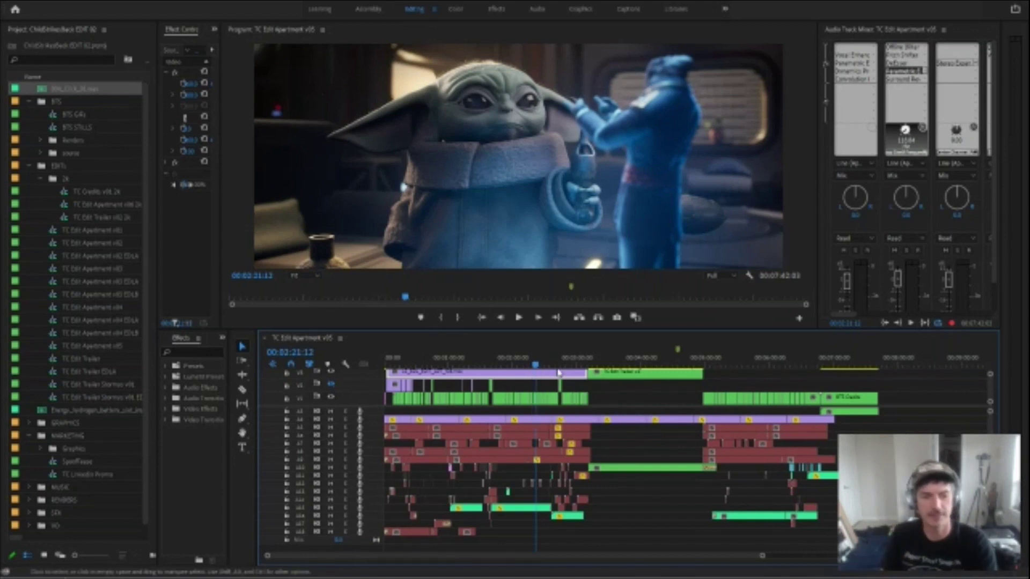
pyautogui.click(542, 365)
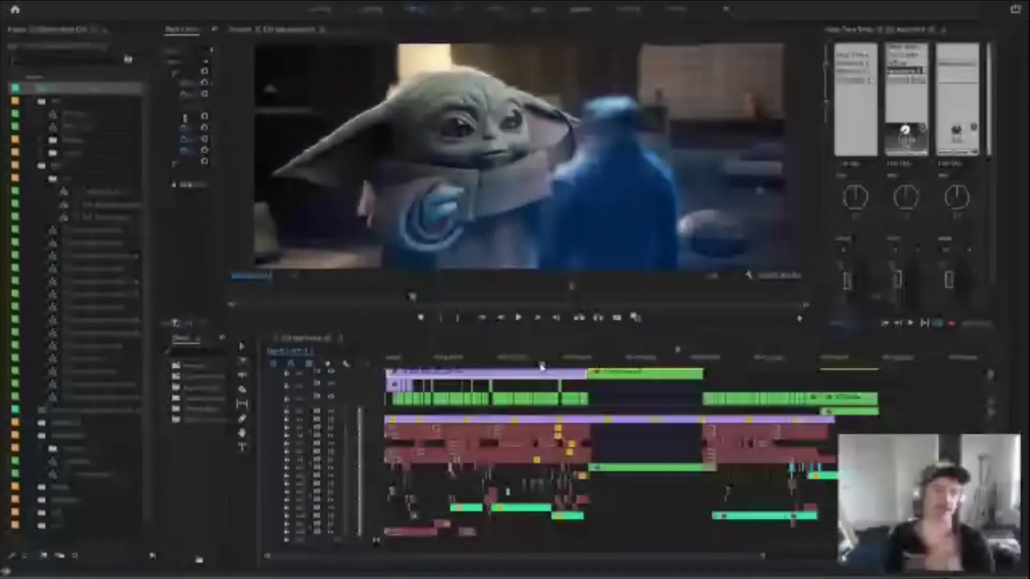
pyautogui.click(524, 365)
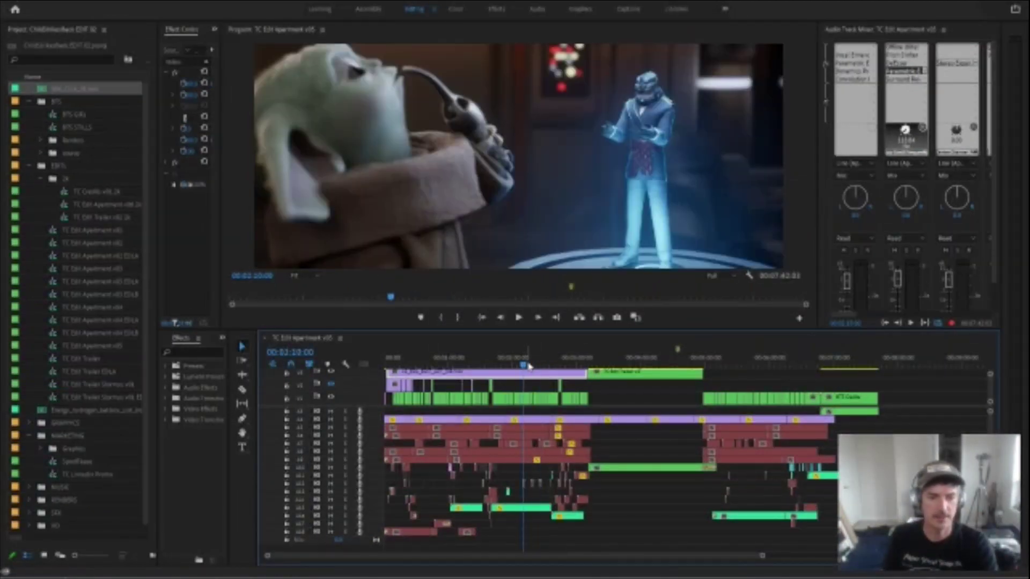
pyautogui.moveTo(528, 365); pyautogui.dragTo(540, 366)
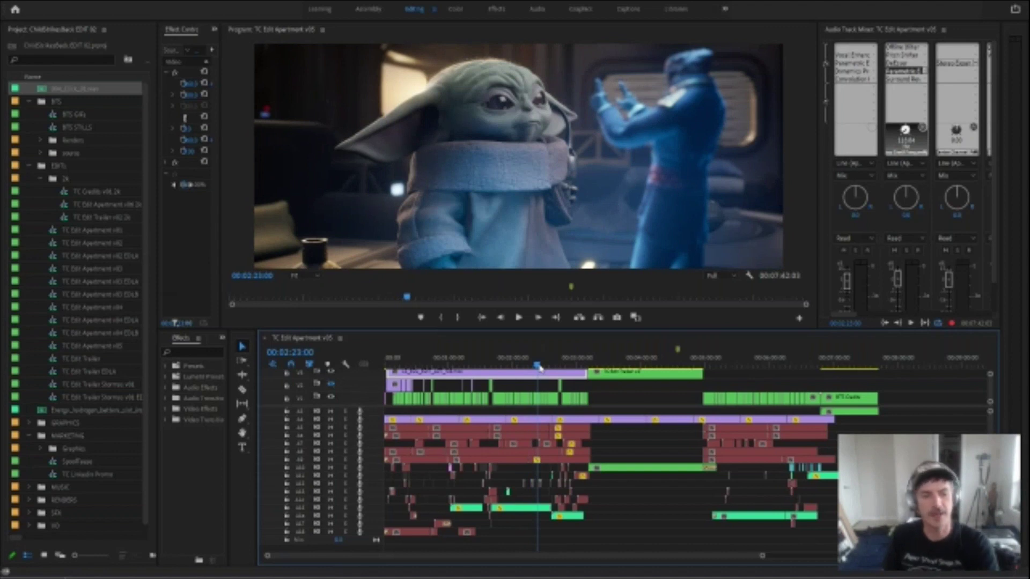
pyautogui.moveTo(540, 366); pyautogui.dragTo(536, 367)
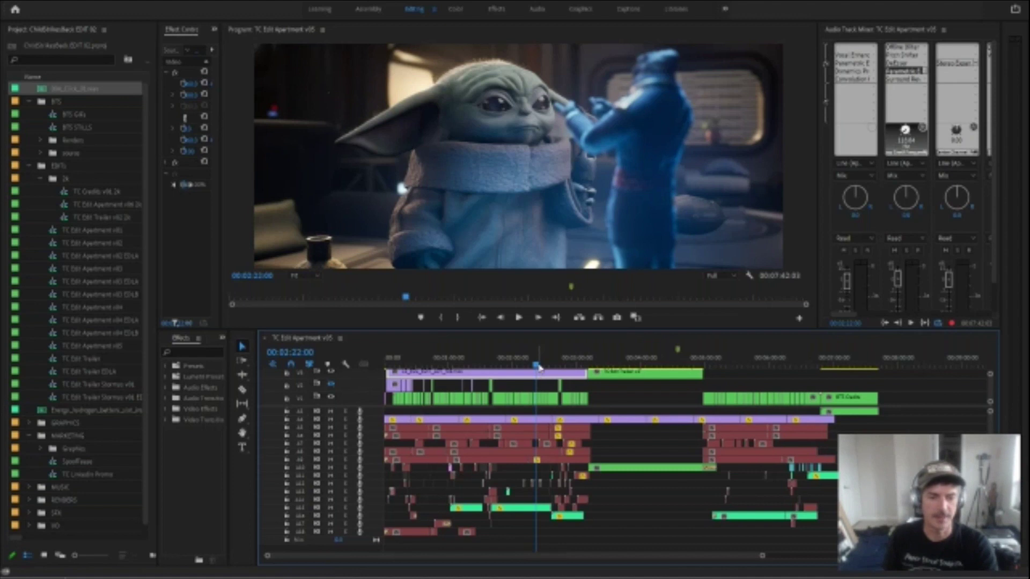
# - Select the pink and magenta audio clips of the apartment section and move the playhead to 00:02:10:15
pyautogui.scroll(1, 486, 475)
pyautogui.scroll(-1, 494, 476)
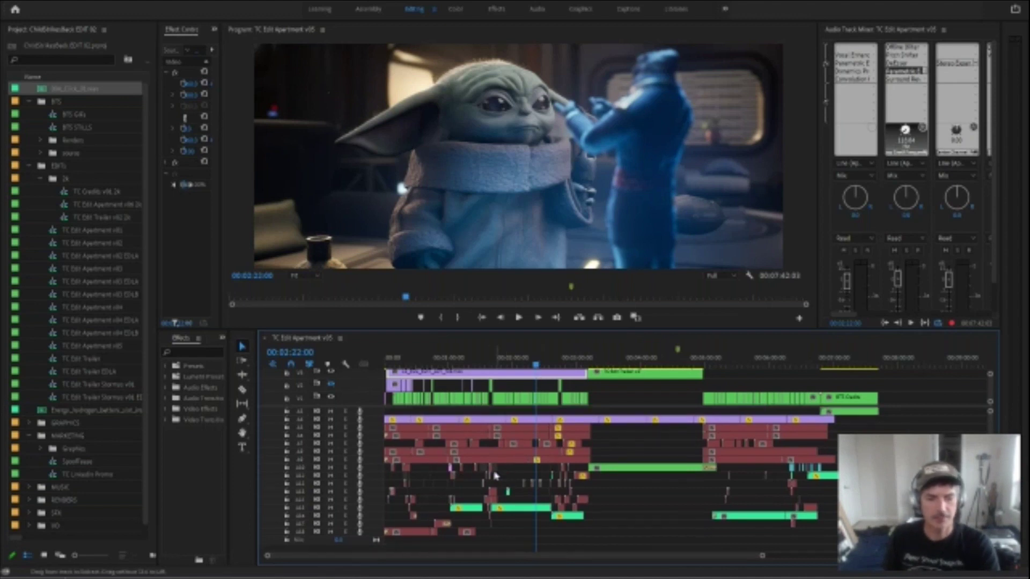
pyautogui.scroll(2, 495, 476)
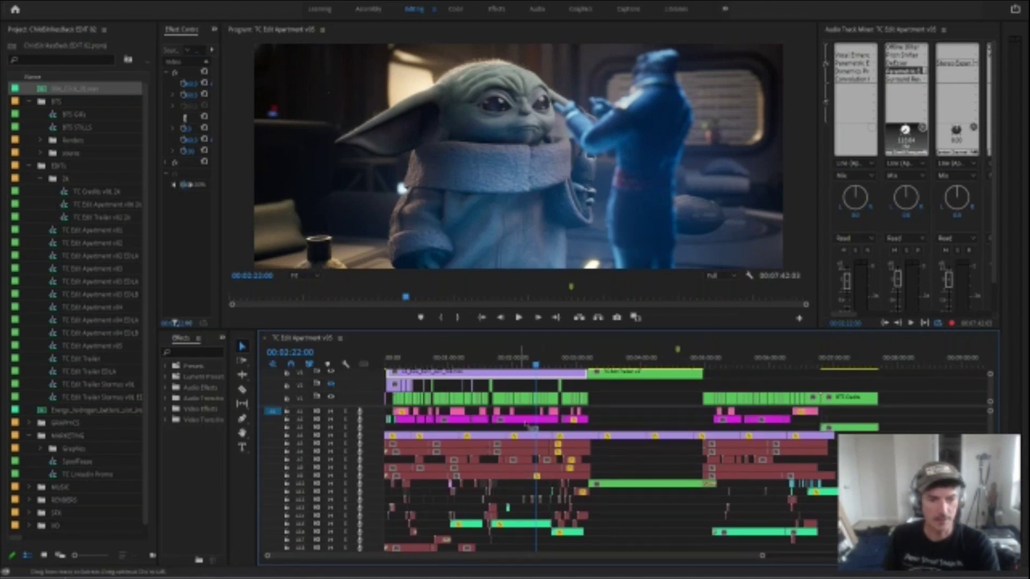
pyautogui.moveTo(607, 409); pyautogui.dragTo(400, 423)
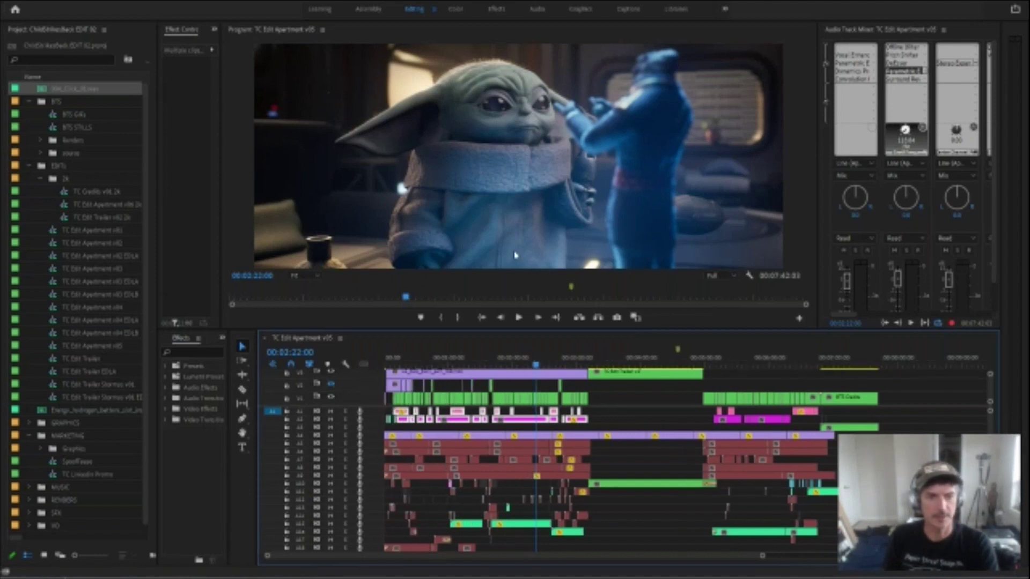
pyautogui.moveTo(762, 556); pyautogui.dragTo(623, 556)
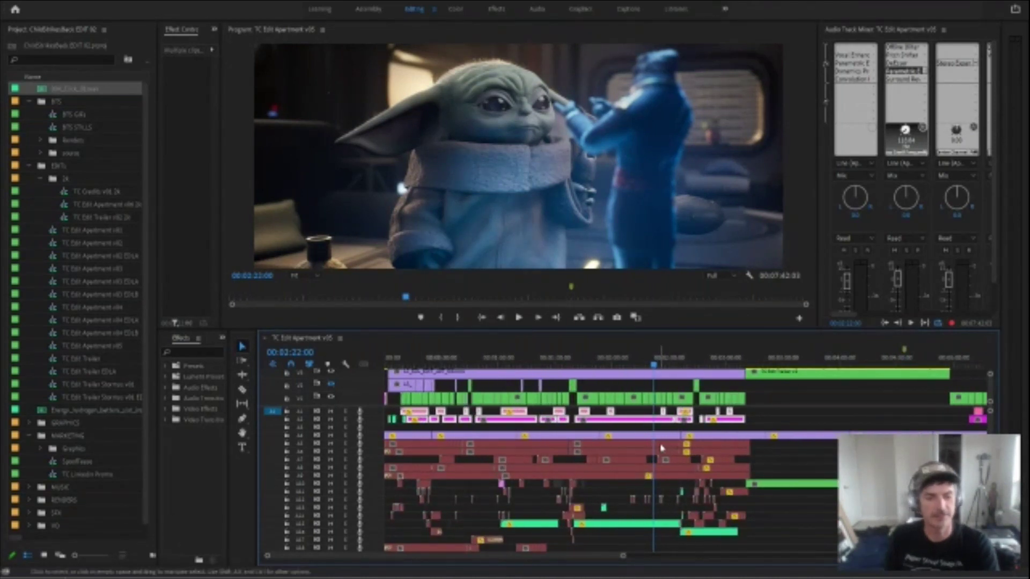
pyautogui.click(633, 365)
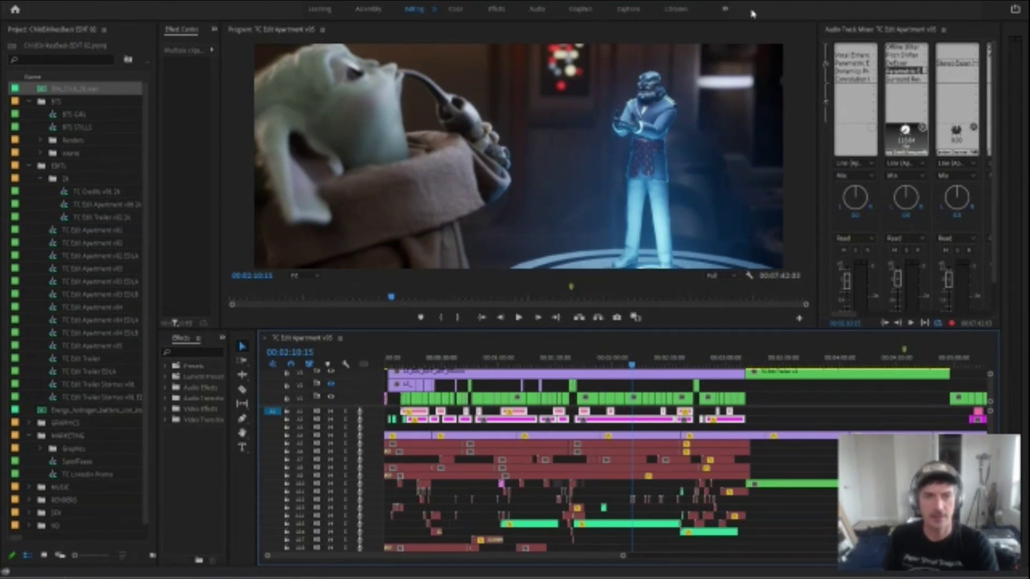
# - Switch to the Soundly sound library, then reposition and enlarge its window
pyautogui.hotkey('alt', 'Tab')
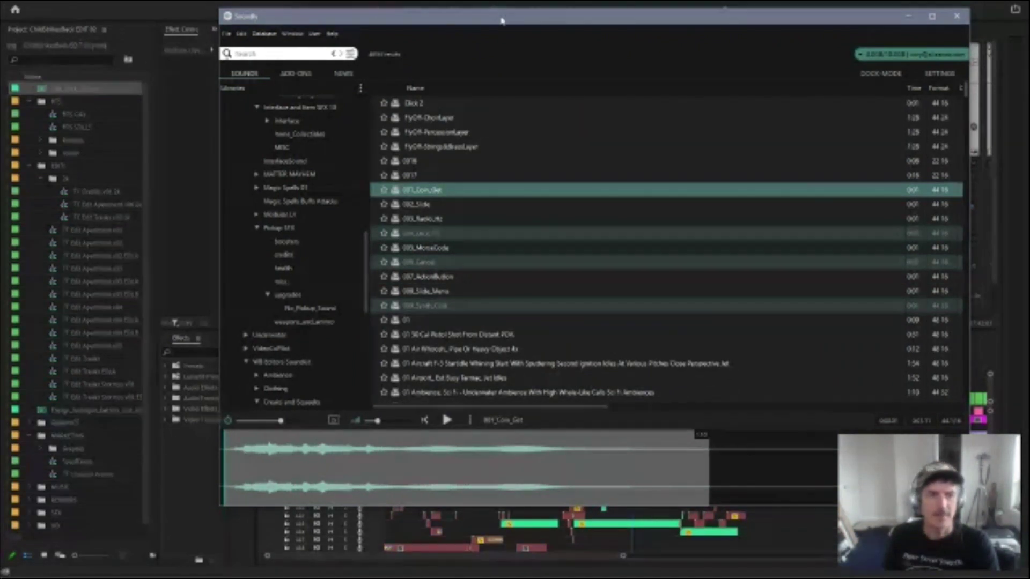
pyautogui.moveTo(501, 20); pyautogui.dragTo(477, 15)
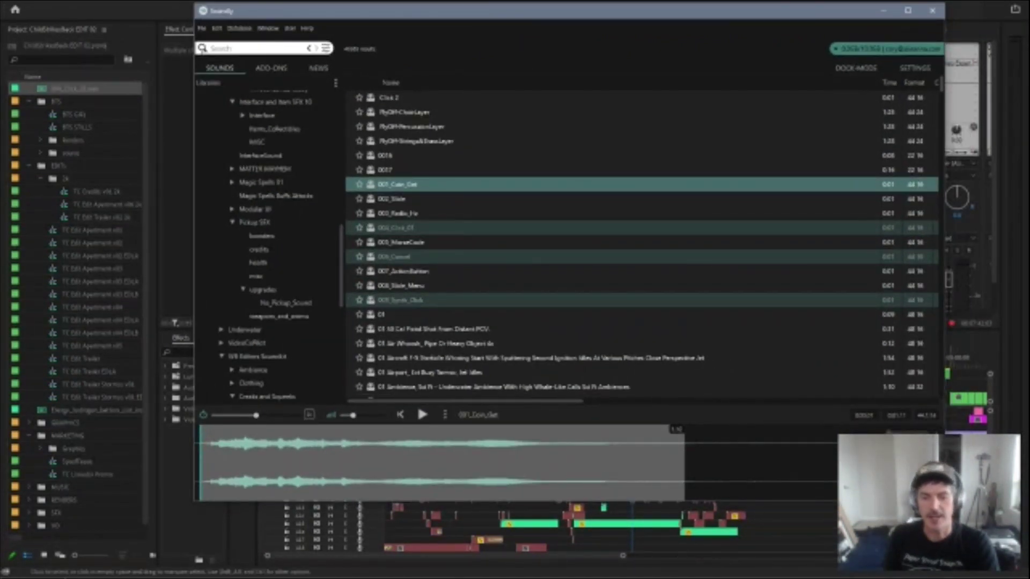
pyautogui.moveTo(945, 501); pyautogui.dragTo(977, 539)
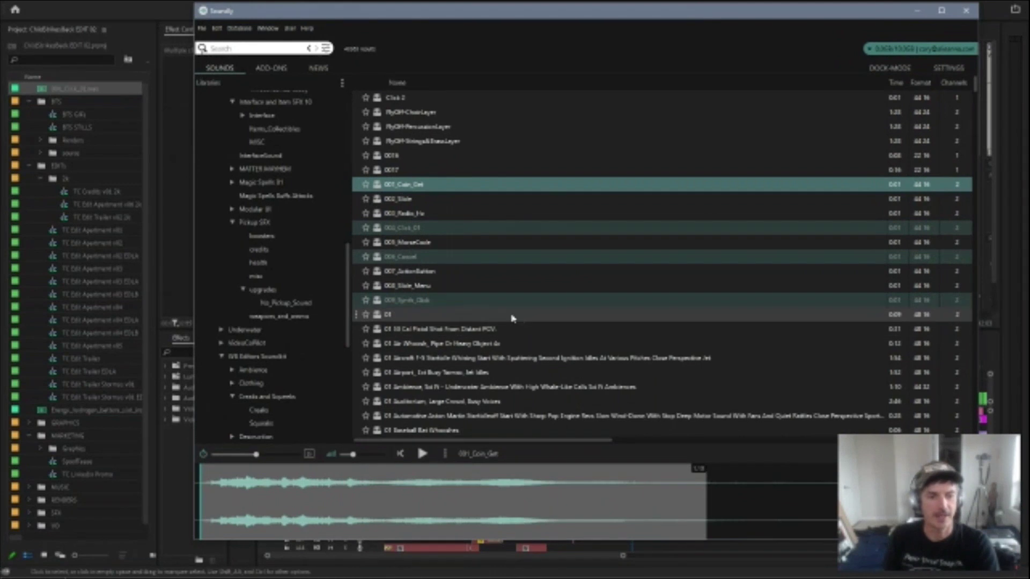
# - Preview the sounds 003_Radio_Hz, 008_Slide_Menu and 01 Air Whoosh_ Pipe Or Heavy Object 4x
pyautogui.click(429, 213)
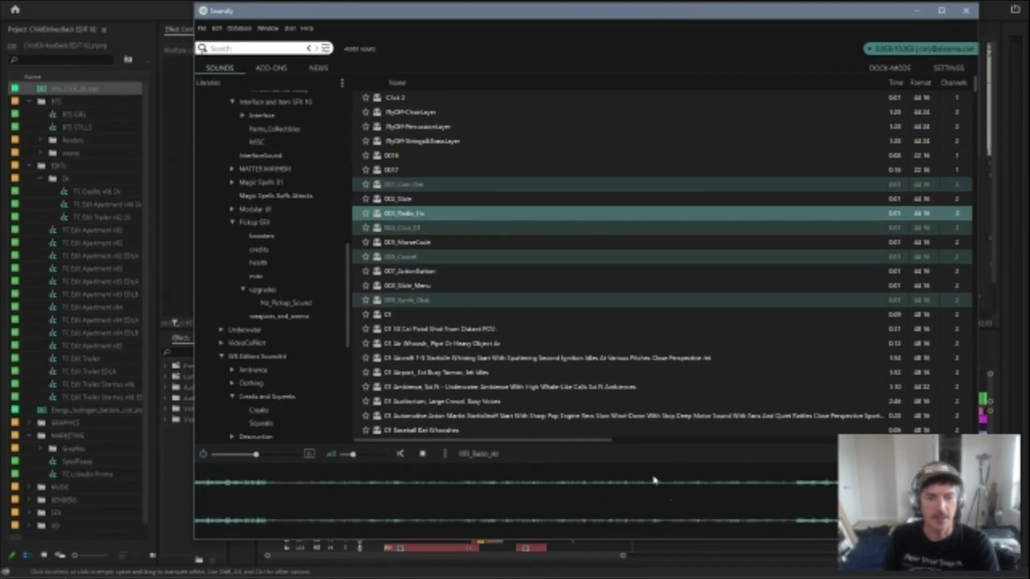
pyautogui.click(443, 288)
pyautogui.click(440, 343)
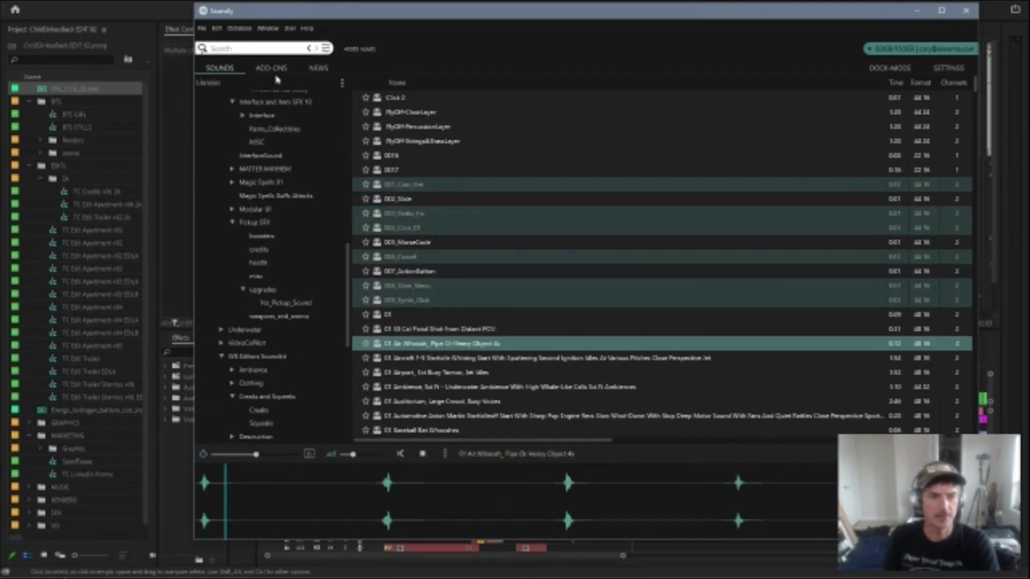
# - Preview 01 Airport_ Ext Busy Tarmac, Jet Idles and add a section of its waveform to the Premiere Pro project
pyautogui.click(418, 373)
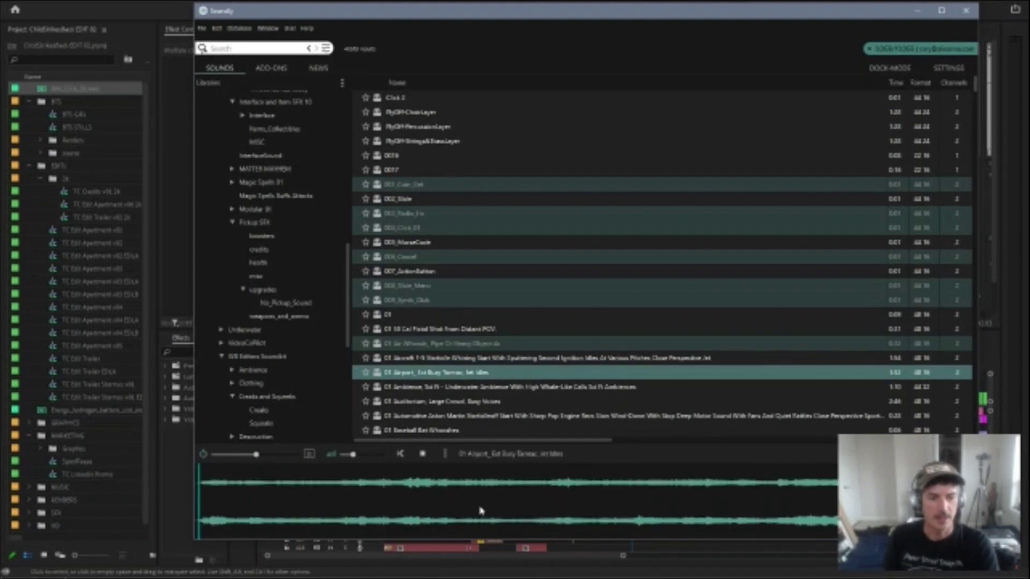
pyautogui.moveTo(373, 496); pyautogui.dragTo(616, 514)
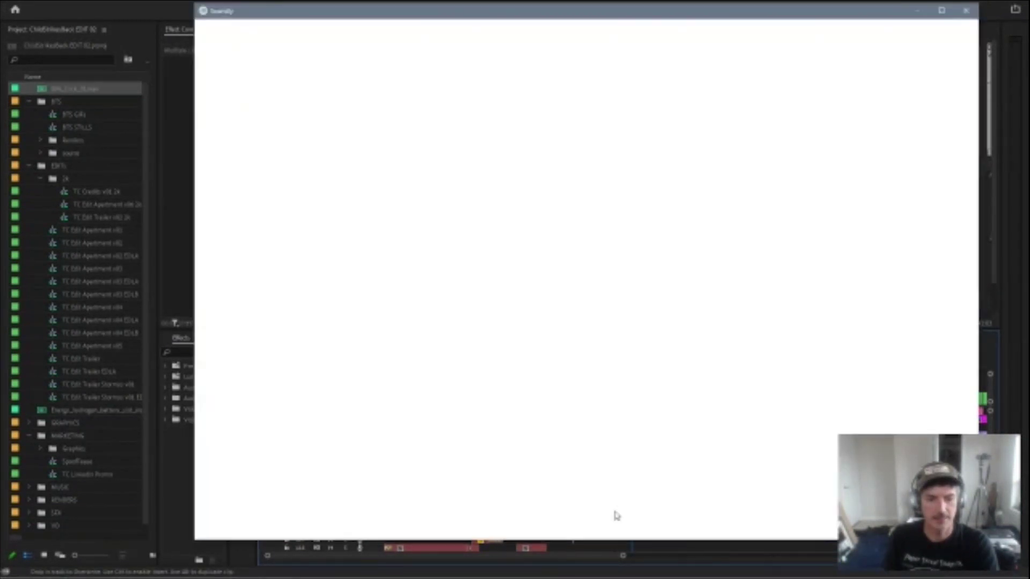
pyautogui.click(445, 454)
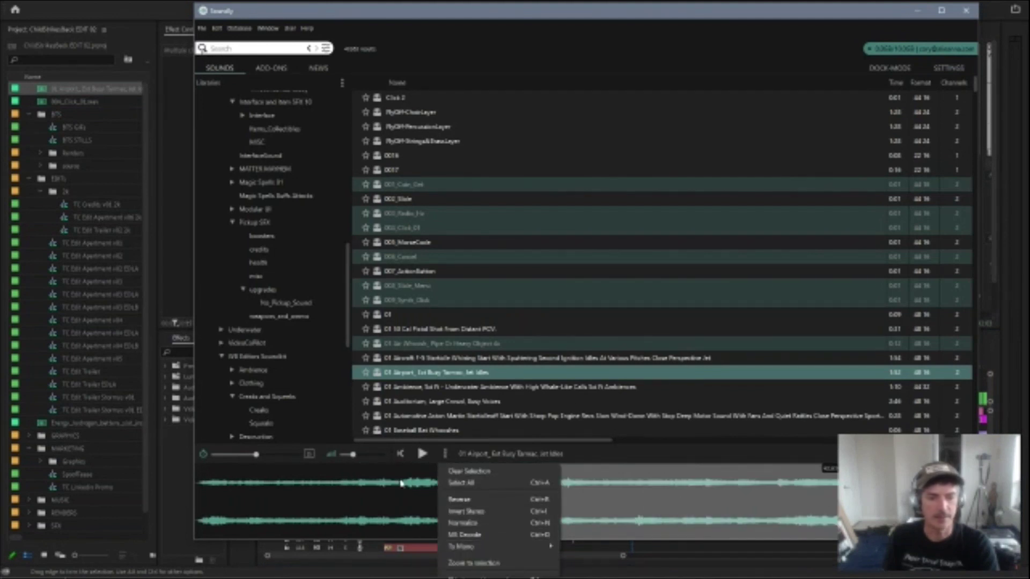
pyautogui.click(378, 508)
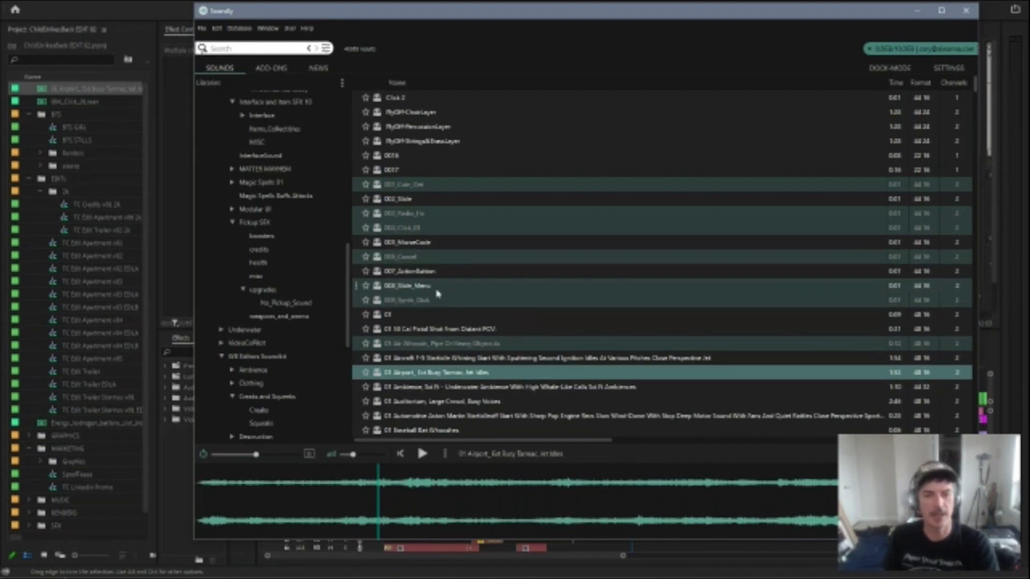
# - List the sounds of Soundly's Cloud library
pyautogui.moveTo(349, 298); pyautogui.dragTo(349, 131)
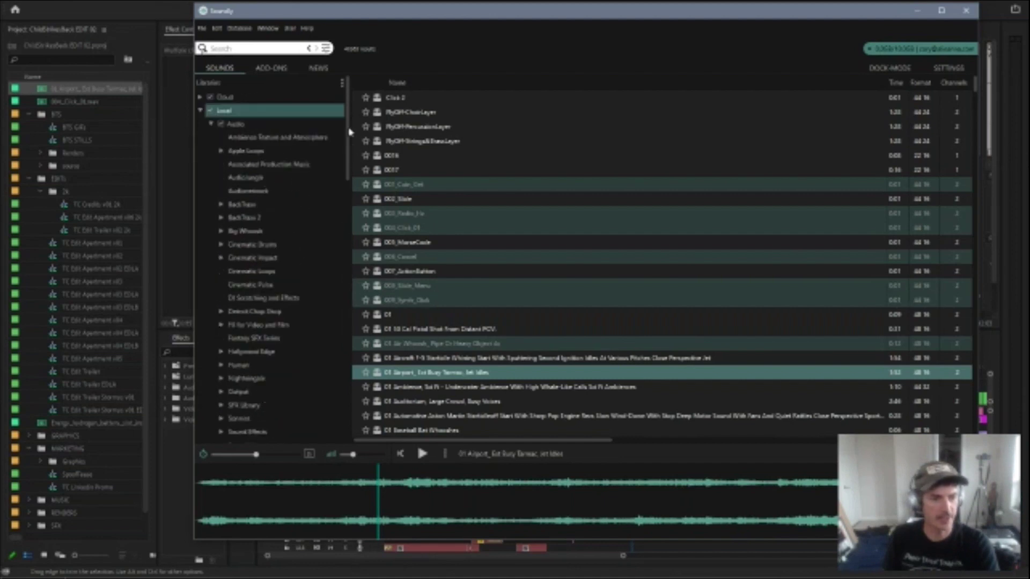
pyautogui.click(254, 99)
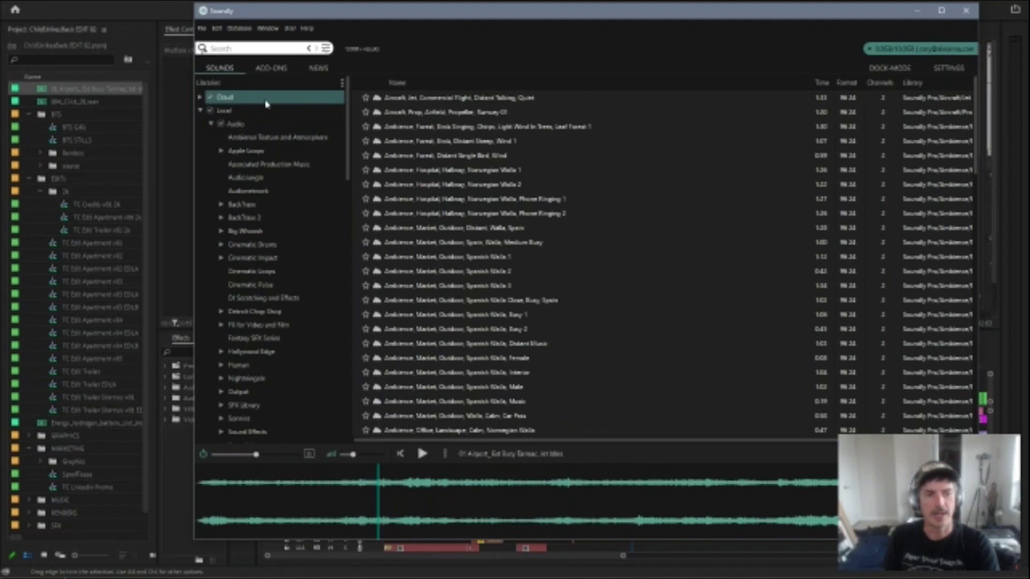
# - Preview WB_Creaks_(118) from the Creaks folder of the WB Editors Soundkit and select a short section of its waveform
pyautogui.scroll(-4, 354, 225)
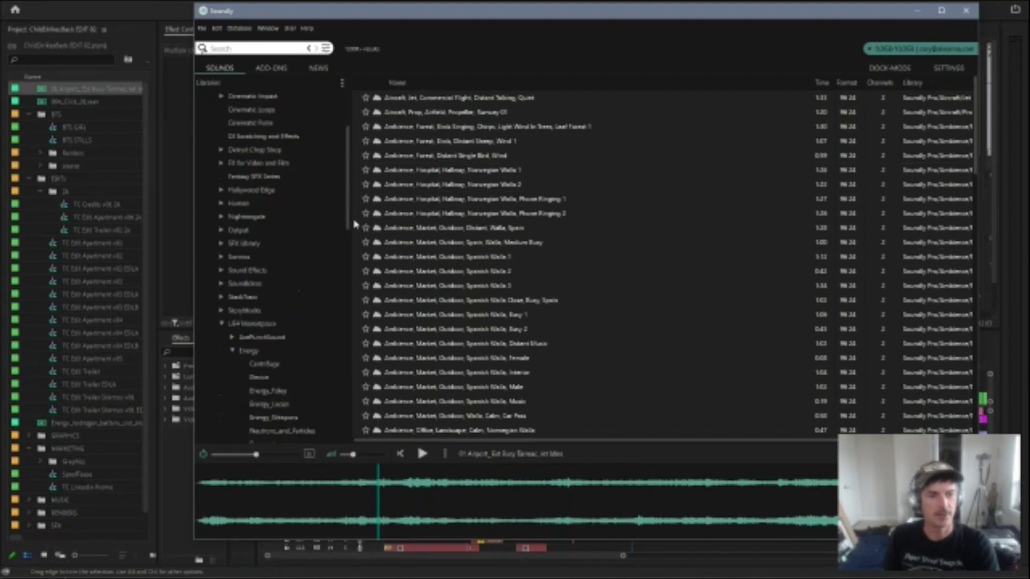
pyautogui.scroll(-6, 354, 224)
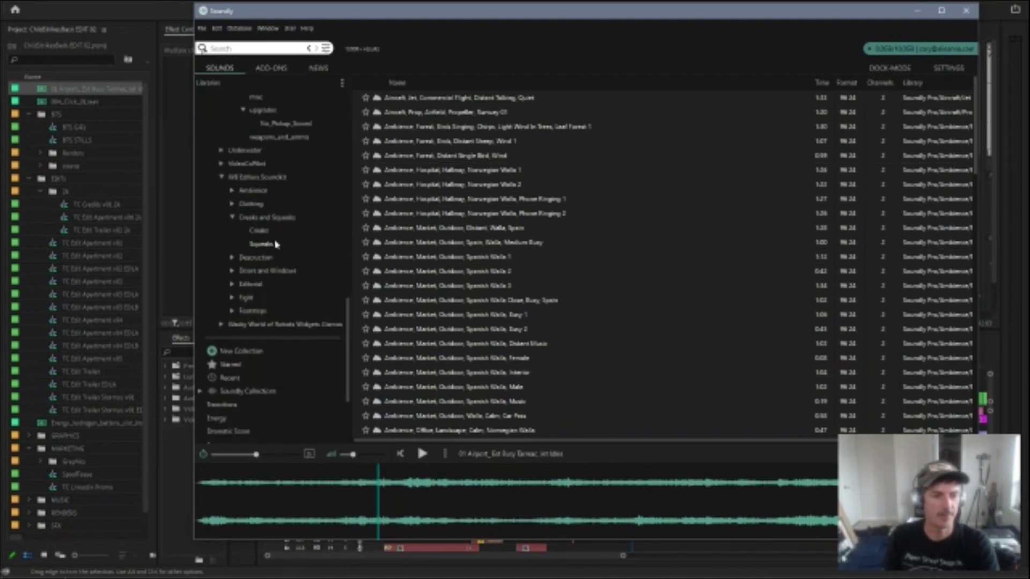
pyautogui.click(270, 232)
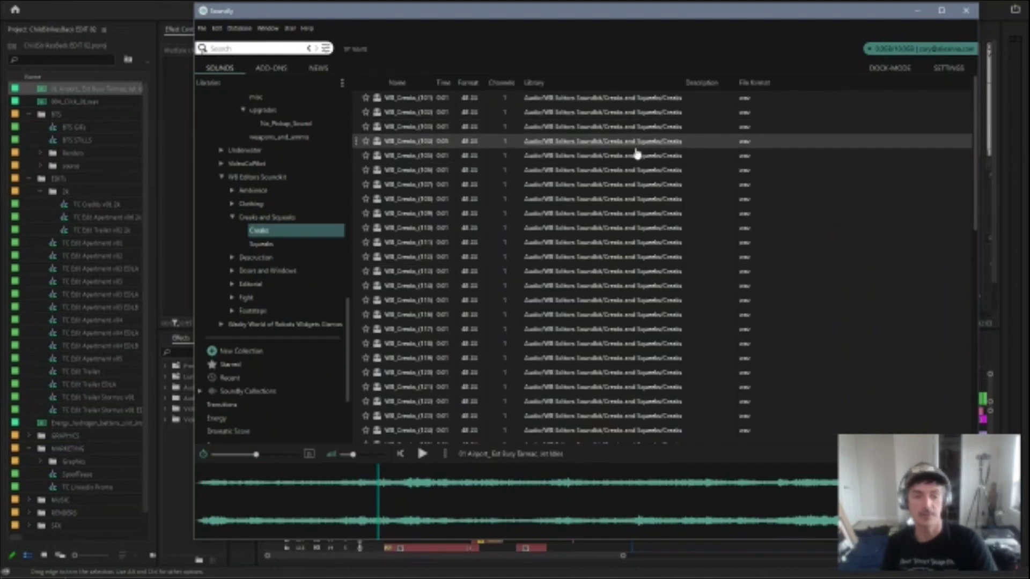
pyautogui.click(429, 343)
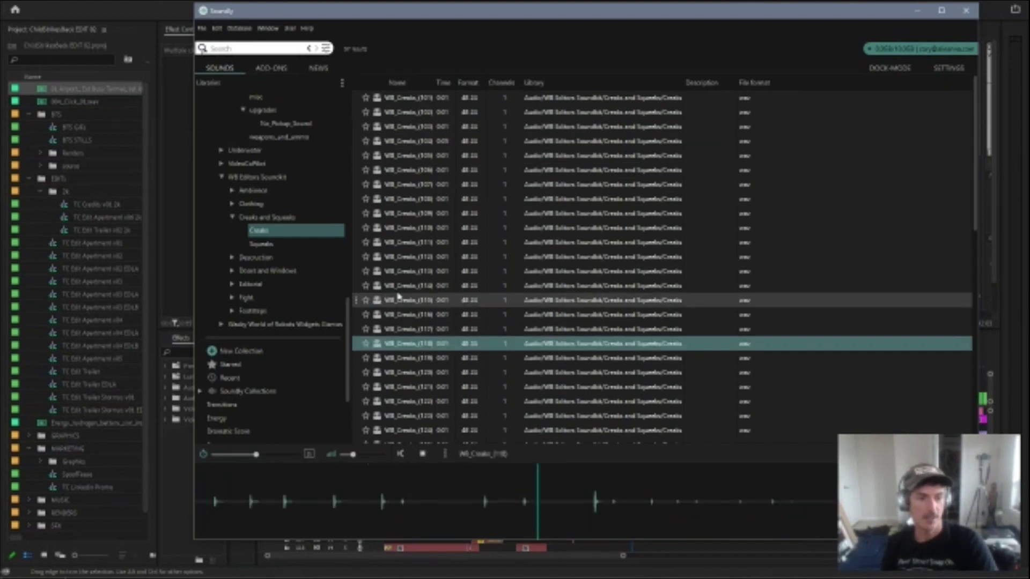
pyautogui.moveTo(477, 509); pyautogui.dragTo(540, 512)
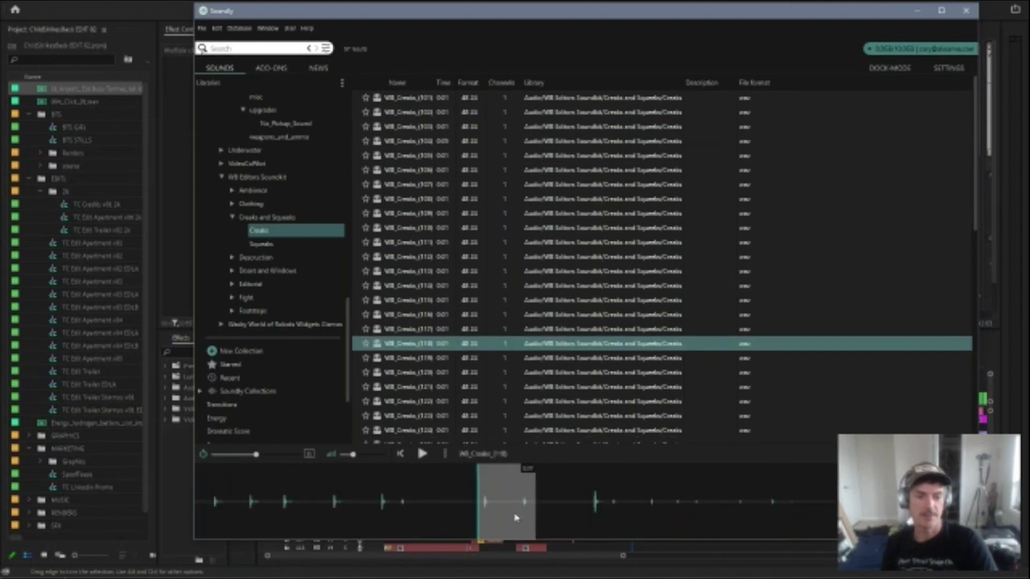
# - Minimize Soundly to return to the Premiere Pro edit and scrub the hologram shot around 00:02:12:08
pyautogui.click(915, 13)
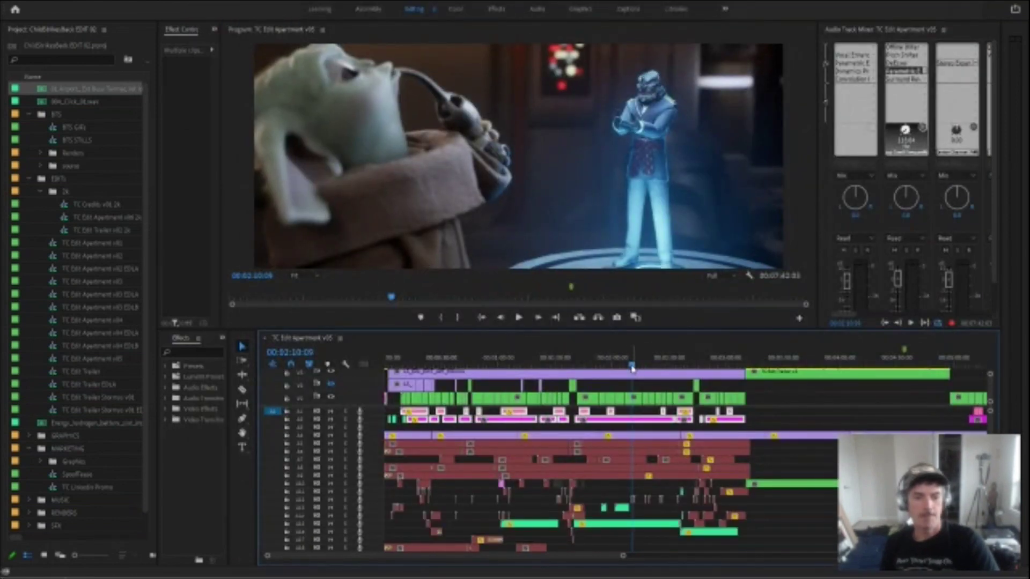
pyautogui.moveTo(632, 369); pyautogui.dragTo(634, 371)
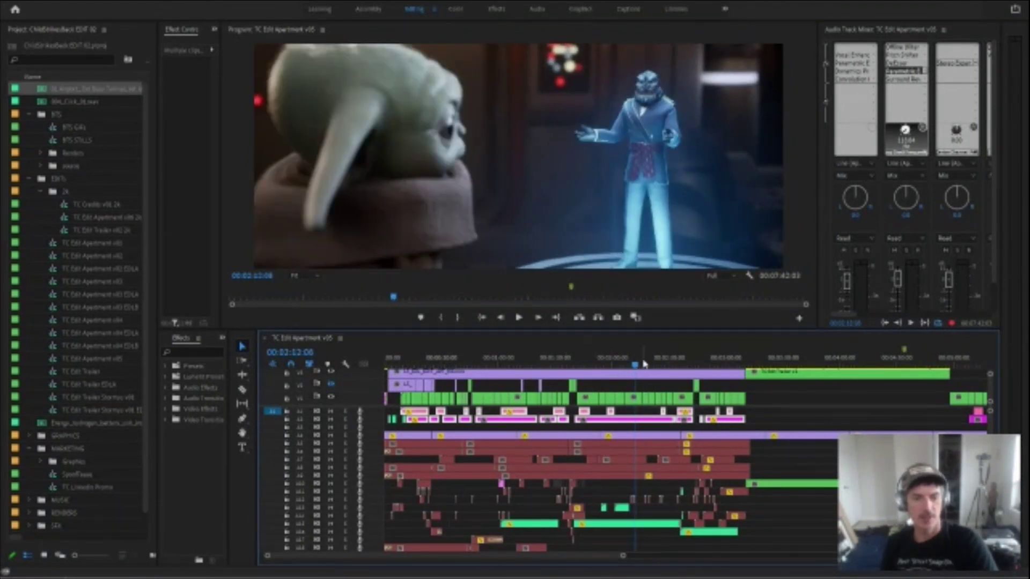
pyautogui.moveTo(643, 364); pyautogui.dragTo(635, 365)
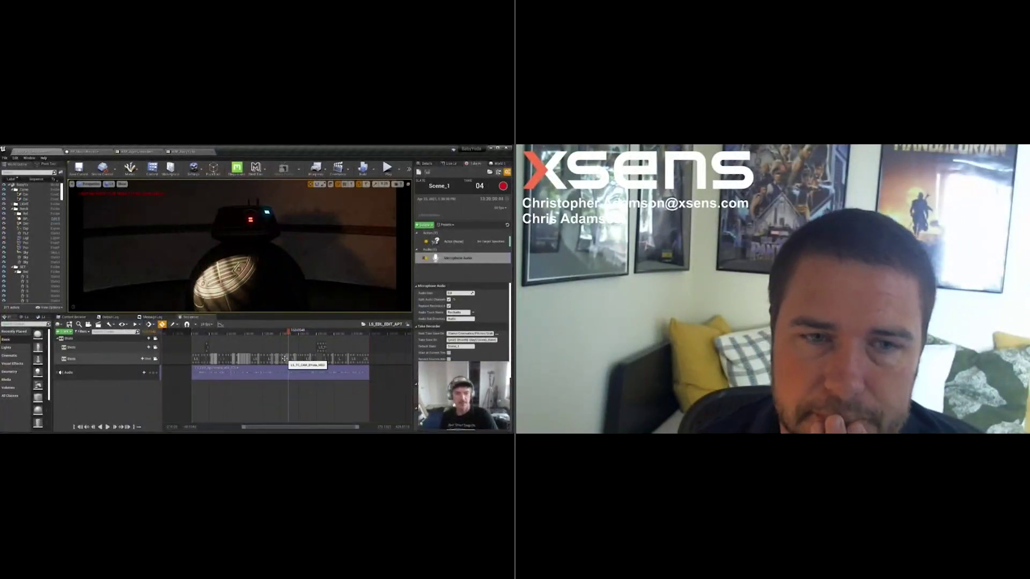
# - Switch to Unreal Engine, open the LS_TC_CAM_BYoda_MED shot from the LS_EDL_EDIT_APT sequence and scrub its playhead slightly back
pyautogui.doubleClick(288, 359)
pyautogui.click(283, 334)
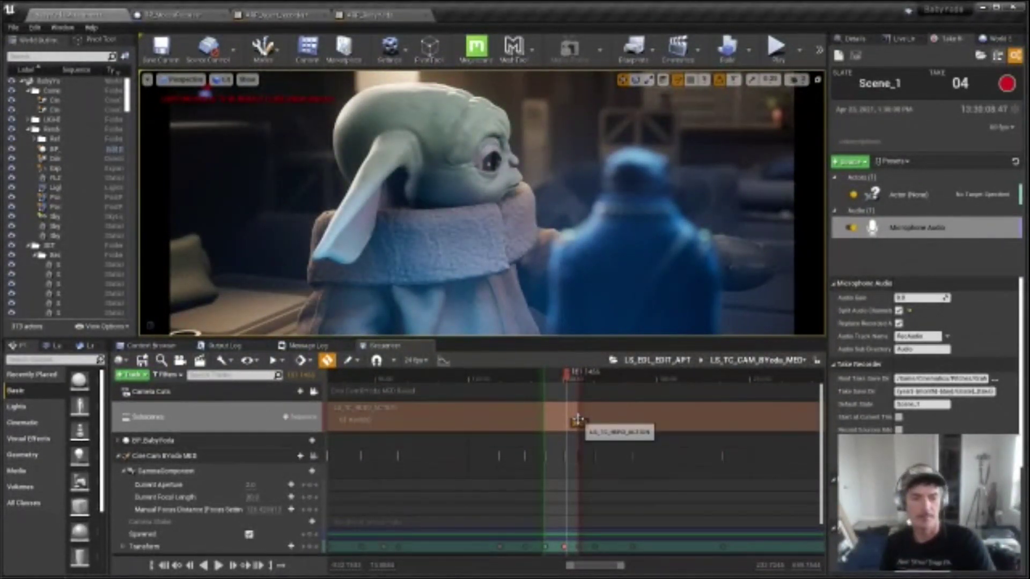
pyautogui.moveTo(564, 379); pyautogui.dragTo(561, 378)
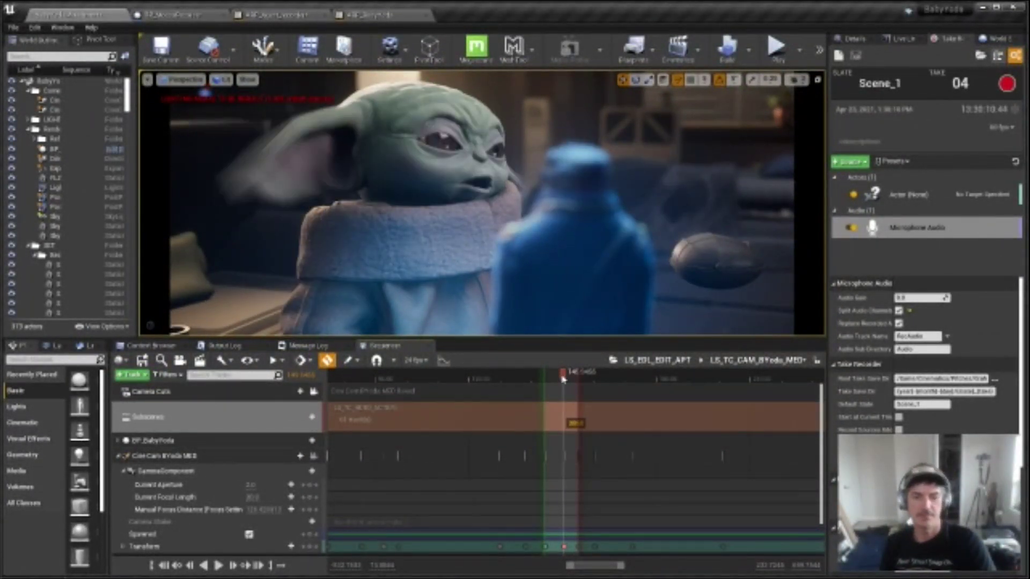